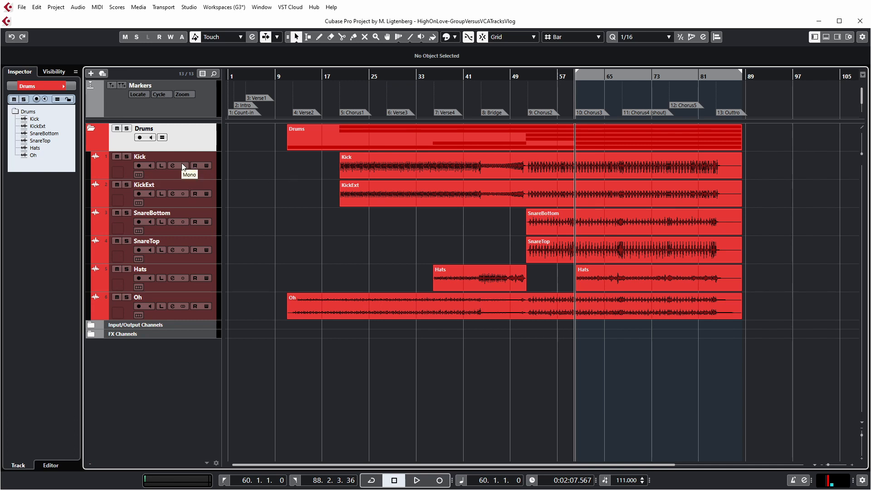
Play the song and solo Kick, KickExt, SnareBottom, SnareTop, Hats and Oh one after another, then clear the solo and stop playback
key(space)
click(129, 157)
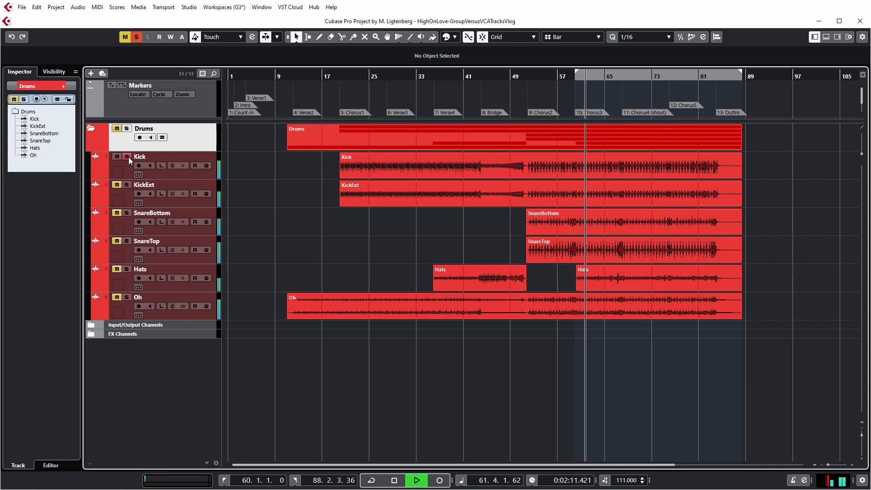
ctrl+click(128, 184)
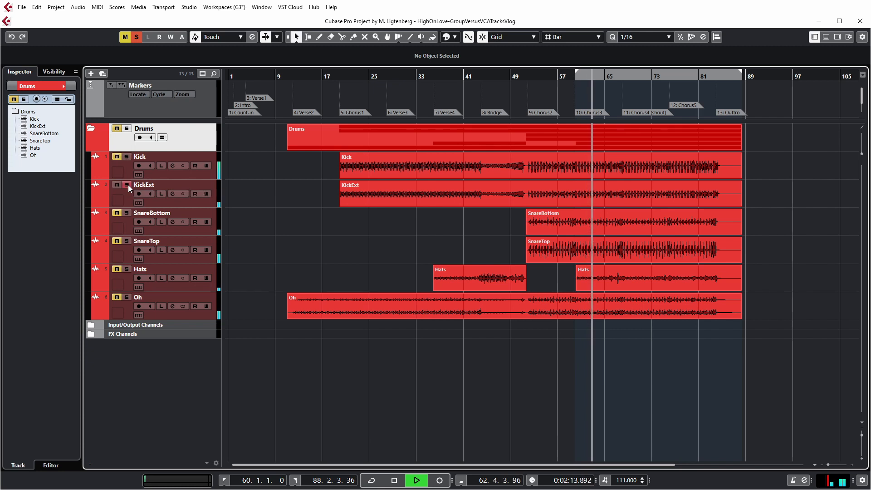
ctrl+click(126, 212)
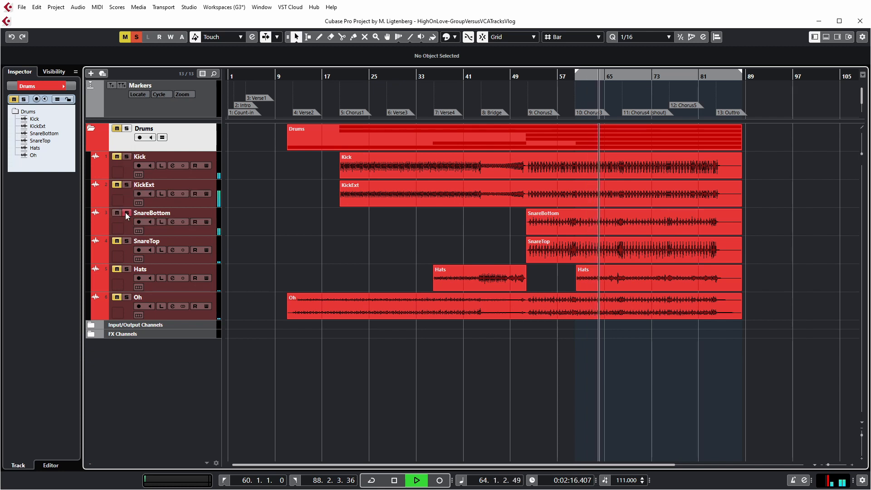
ctrl+click(127, 241)
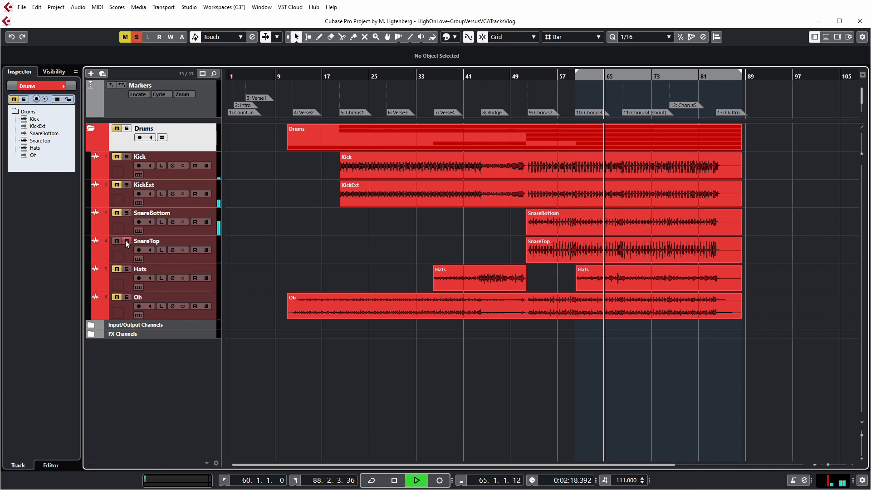
ctrl+click(128, 269)
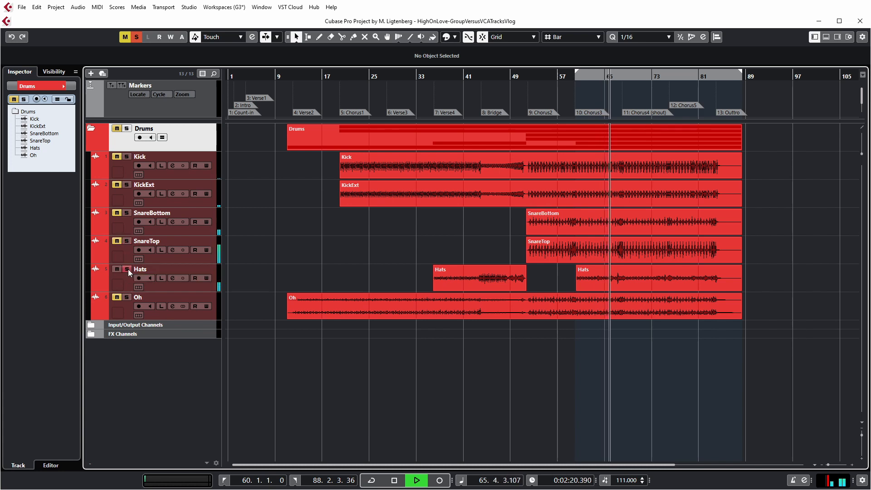
ctrl+click(128, 298)
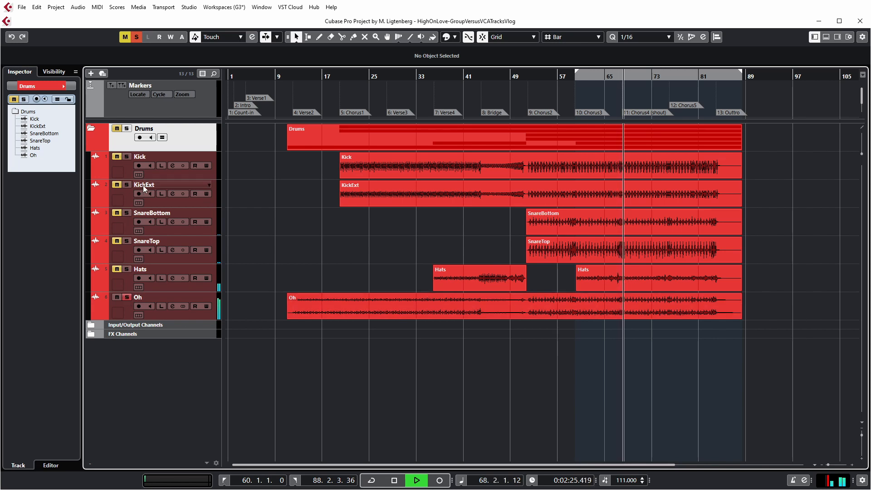
click(127, 298)
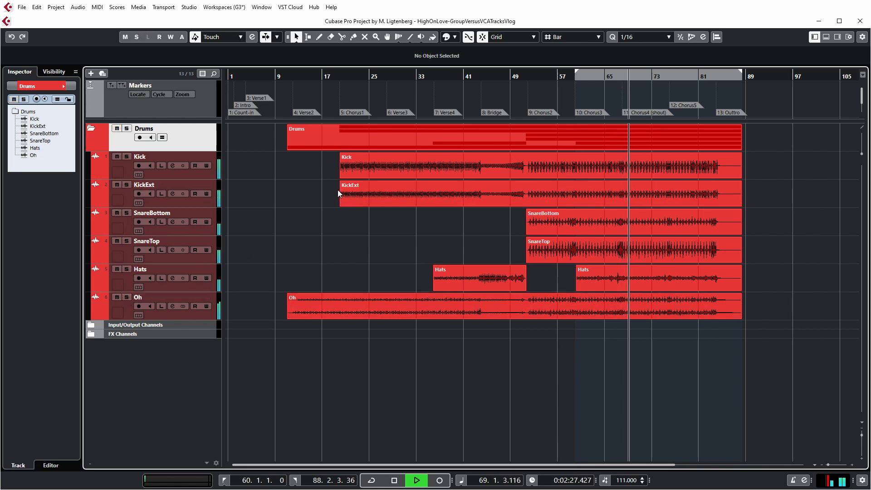
key(space)
Try moving the Hats channel fader down in the MixConsole, then reset it to 0.00
click(581, 193)
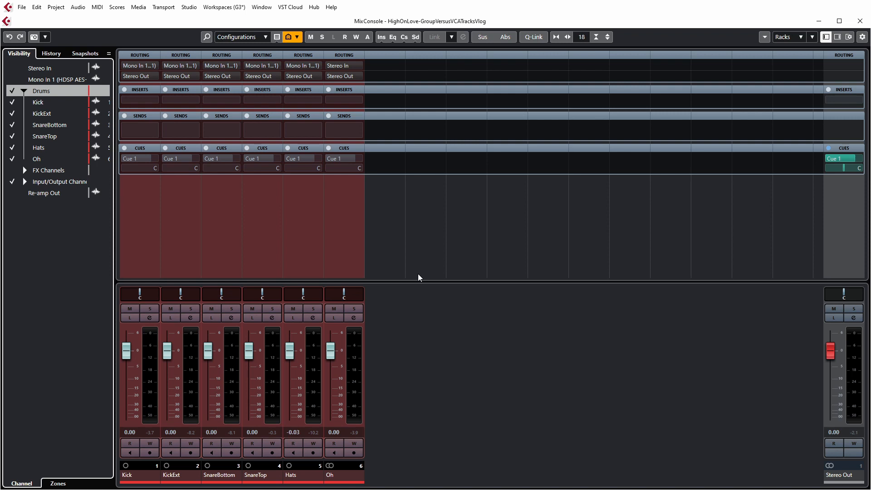
mouse_move(291, 351)
mouse_down()
mouse_move(296, 370)
mouse_move(293, 362)
mouse_up()
ctrl+click(292, 359)
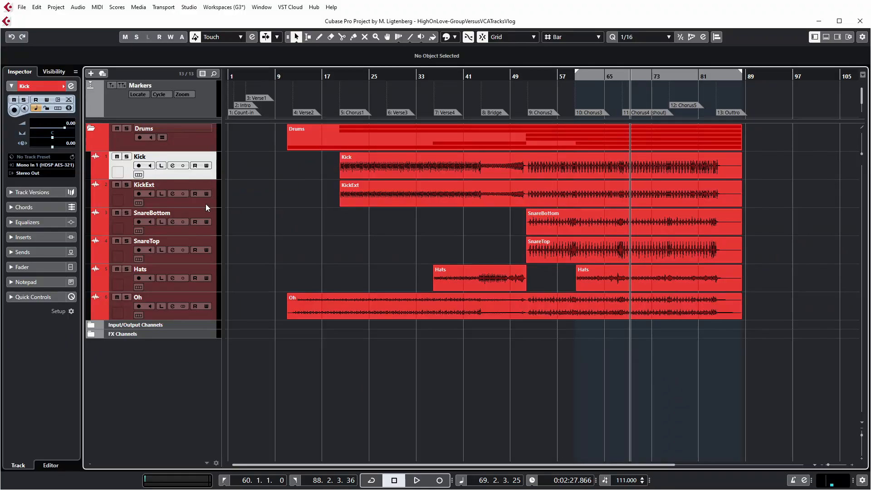
Add a VCA fader to the Kick and KickExt channels
ctrl+click(205, 204)
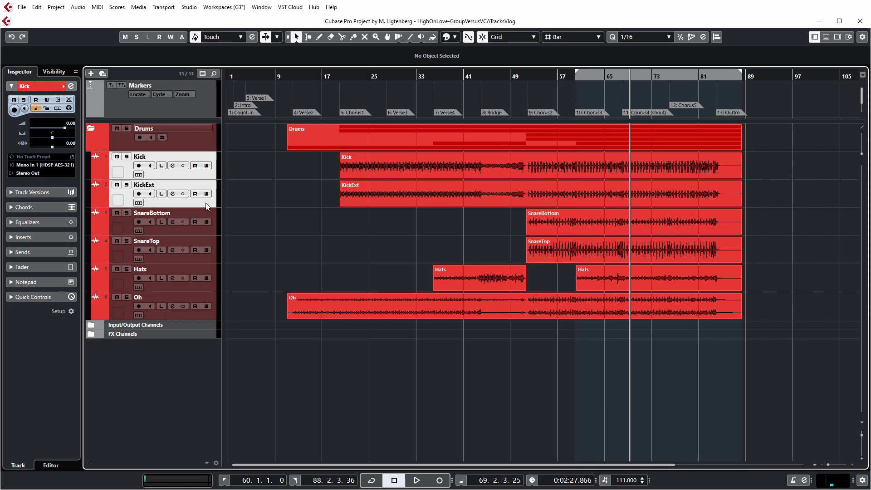
right_click(201, 174)
mouse_move(232, 186)
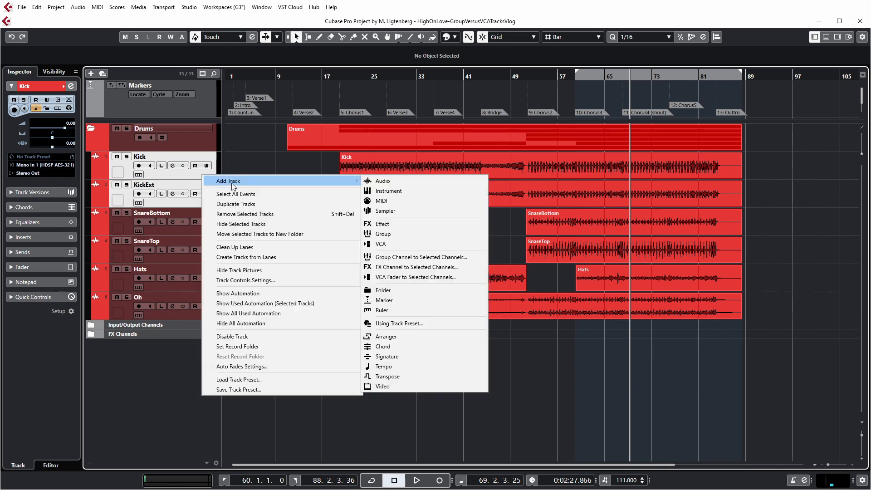
click(410, 278)
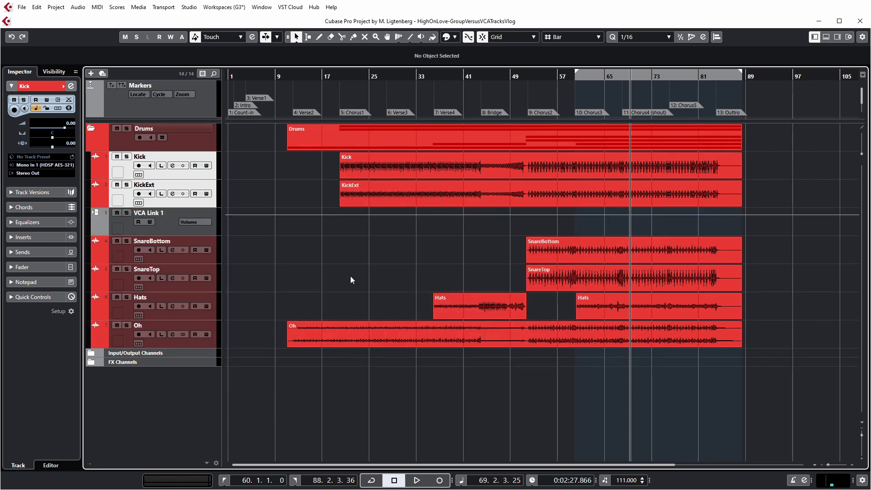
Add a VCA fader to the SnareBottom and SnareTop channels
click(201, 259)
ctrl+click(203, 291)
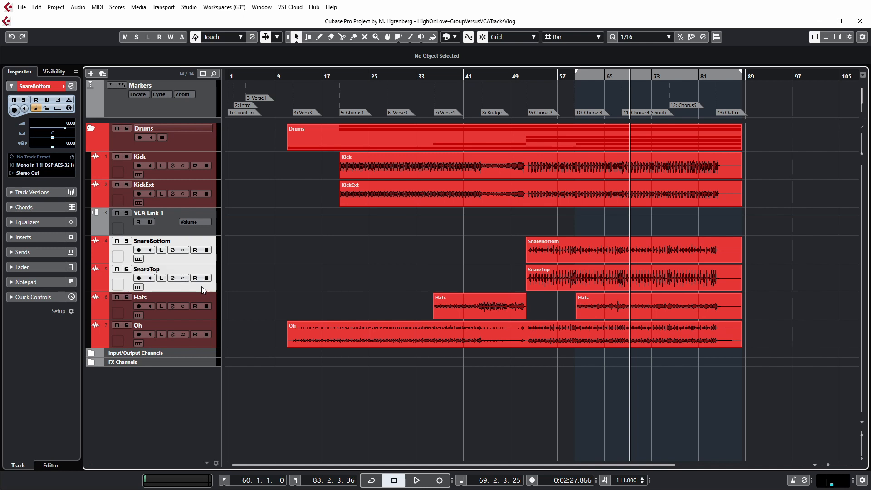
right_click(203, 292)
mouse_move(265, 293)
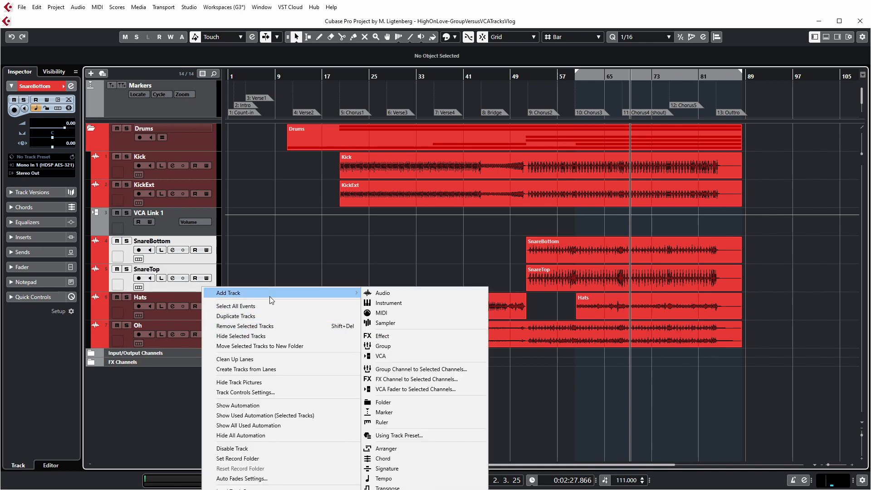
click(418, 390)
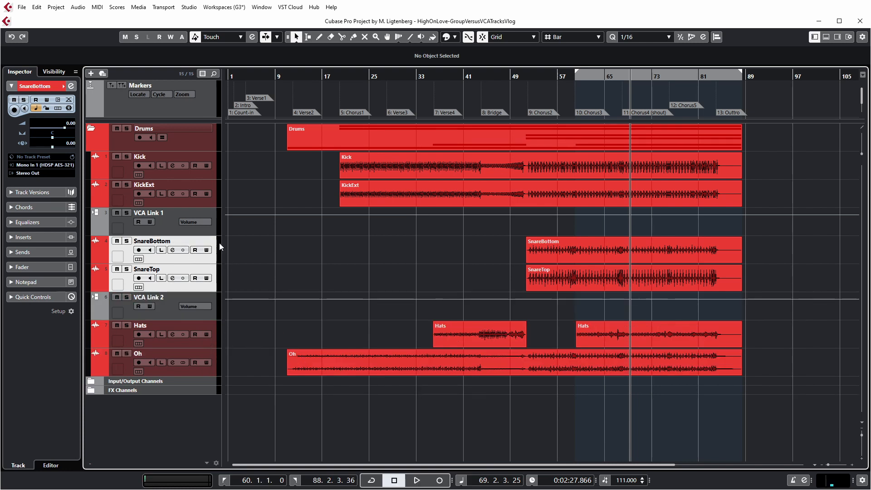
Add a VCA fader that controls VCA Link 1, VCA Link 2, Hats and Oh together
click(207, 234)
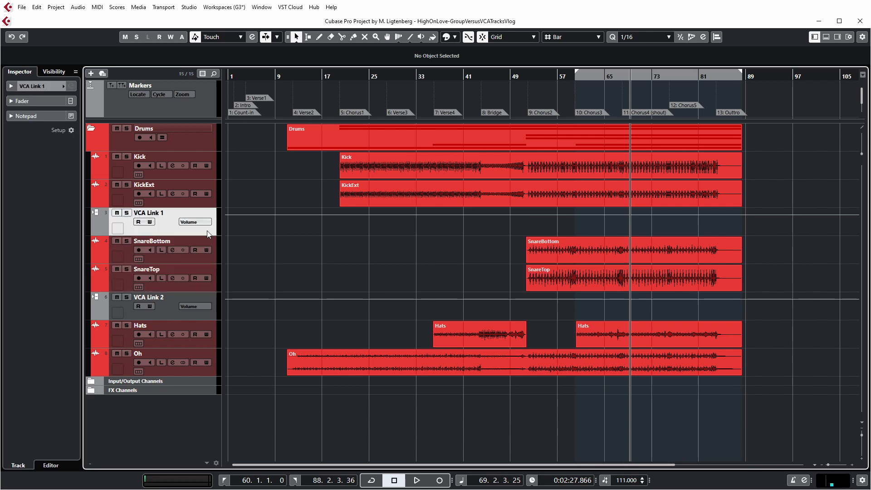
ctrl+click(200, 315)
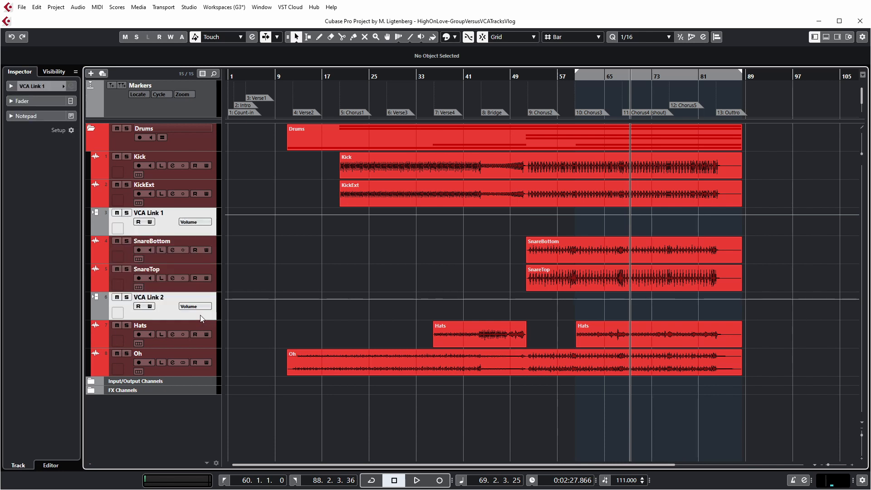
ctrl+click(200, 341)
ctrl+click(203, 369)
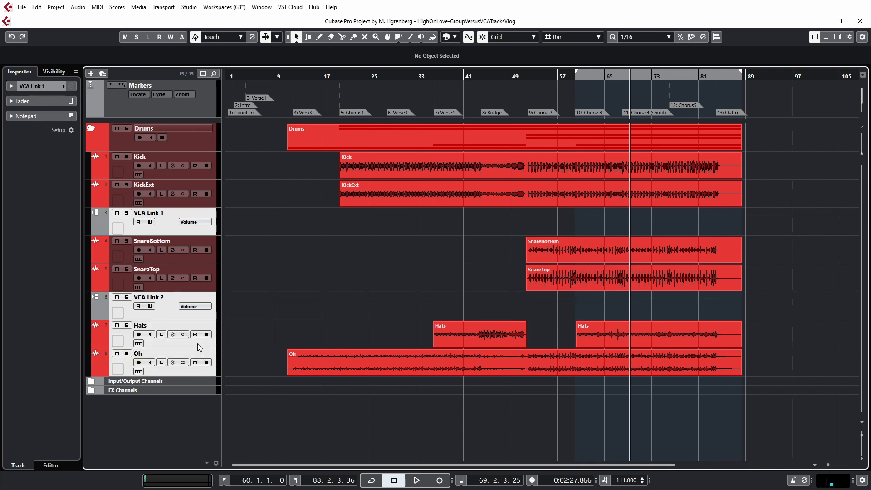
right_click(197, 343)
mouse_move(217, 350)
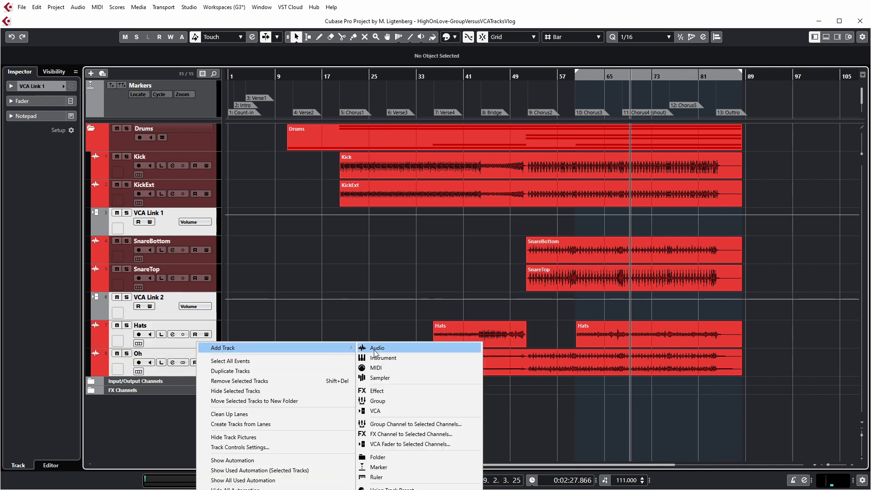
click(420, 445)
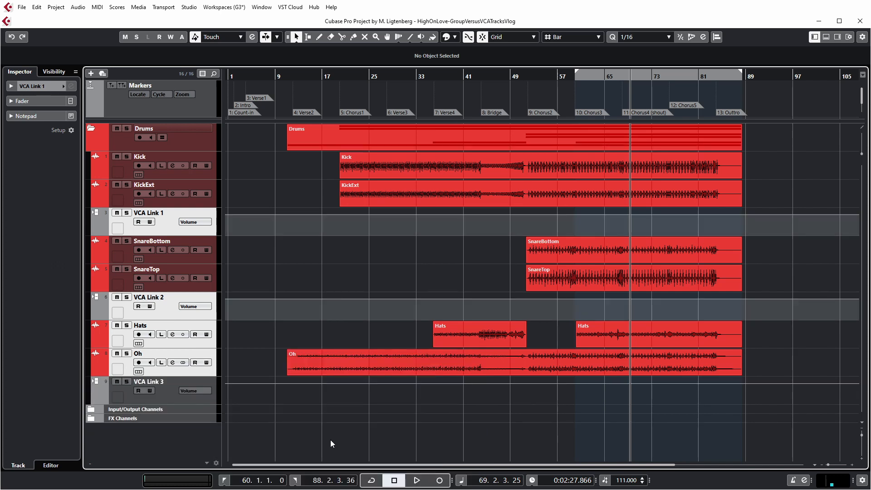
Rename the VCA tracks VCA Link 1, VCA Link 2 and VCA Link 3 as Kick, Snare and Drums
double_click(154, 212)
text(Kick)
key(Return)
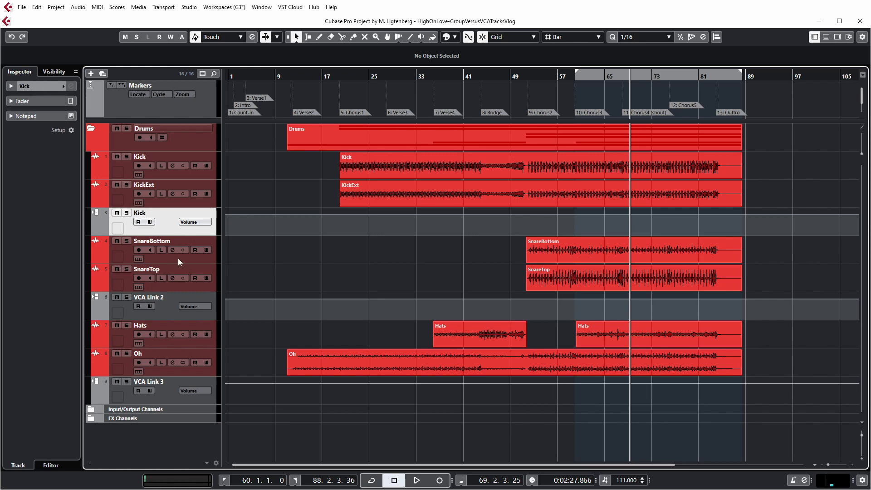
double_click(152, 300)
text(Snare)
key(Return)
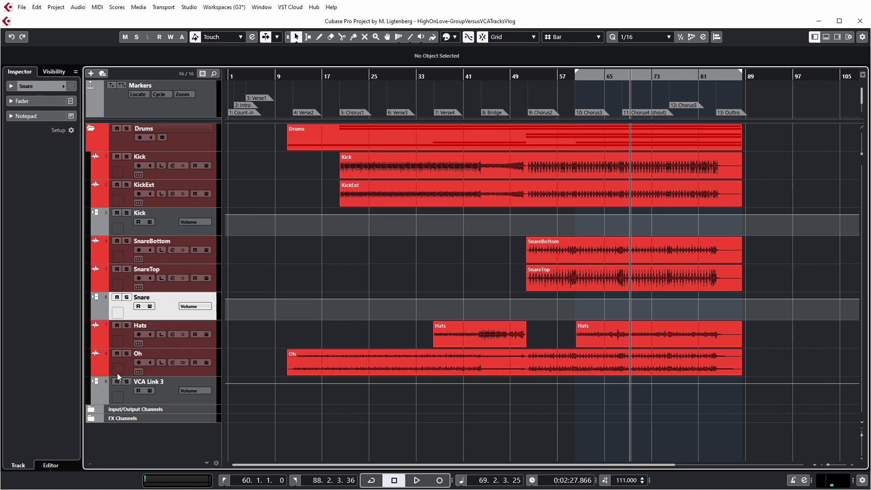
double_click(152, 383)
text(Drums)
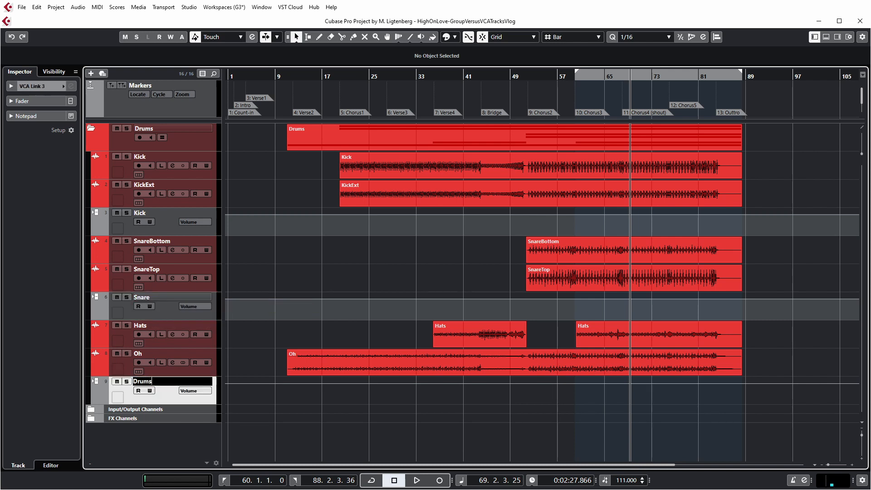
key(Return)
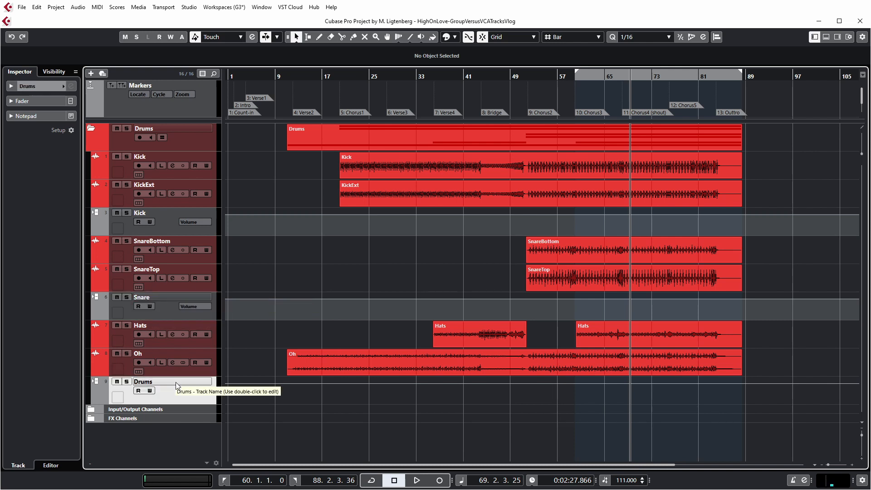
In the MixConsole, set the Kick VCA fader to about -0.88 and the Snare VCA fader to about -0.15, and test the Drums VCA fader
key(F3)
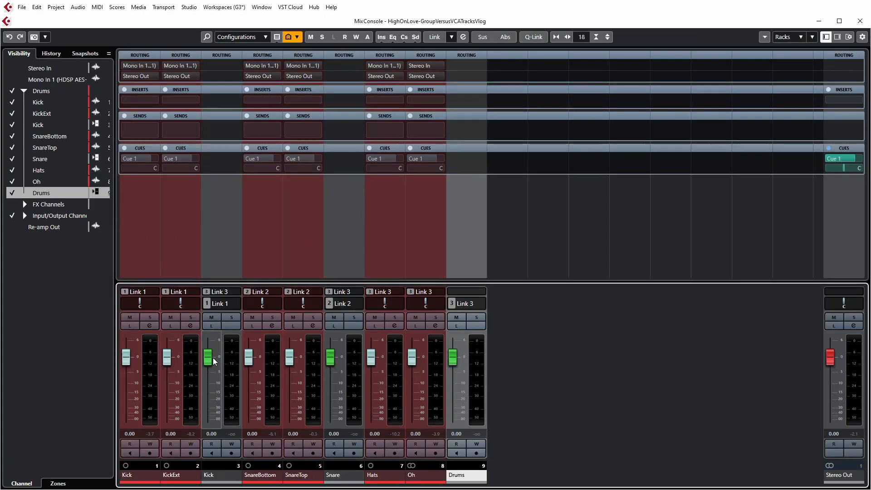
mouse_move(209, 356)
mouse_down()
mouse_move(211, 366)
mouse_move(213, 359)
mouse_up()
mouse_move(331, 356)
mouse_down()
mouse_move(333, 373)
mouse_move(334, 359)
mouse_up()
mouse_move(453, 357)
mouse_down()
mouse_move(455, 380)
mouse_move(454, 361)
mouse_up()
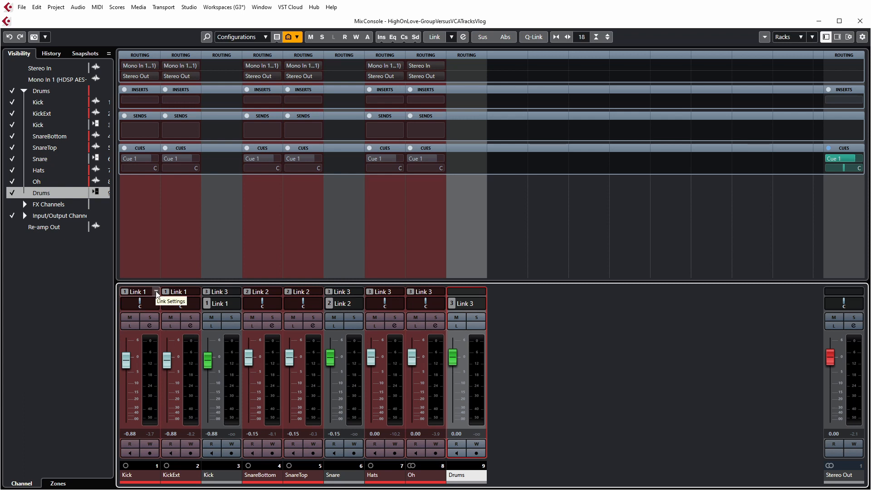
Rename the link group controlled by the Kick VCA fader as Kick
click(237, 304)
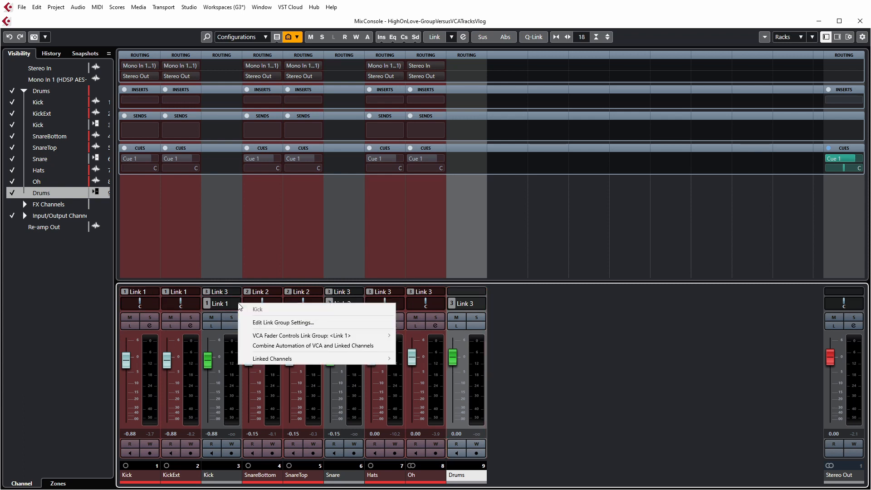
click(297, 322)
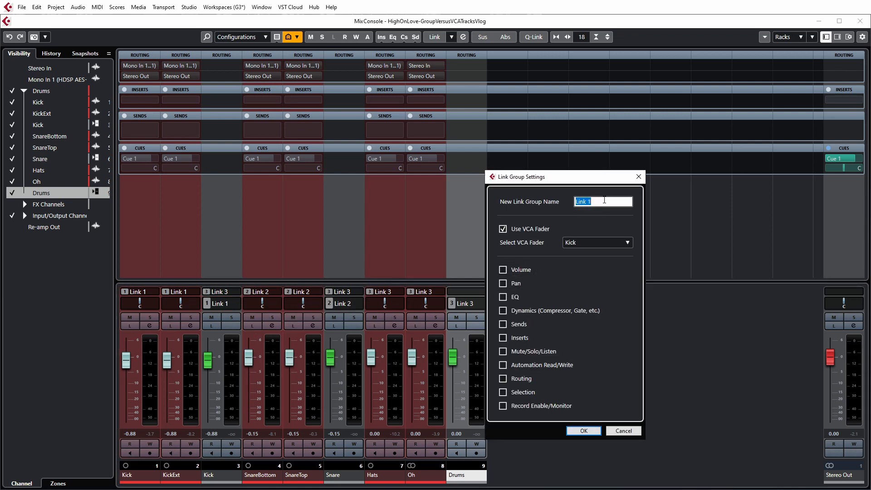
text(Kick)
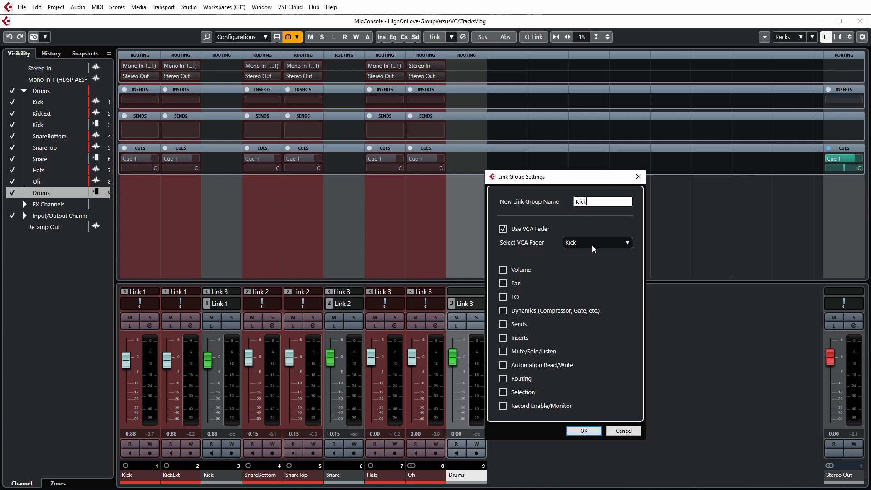
click(584, 431)
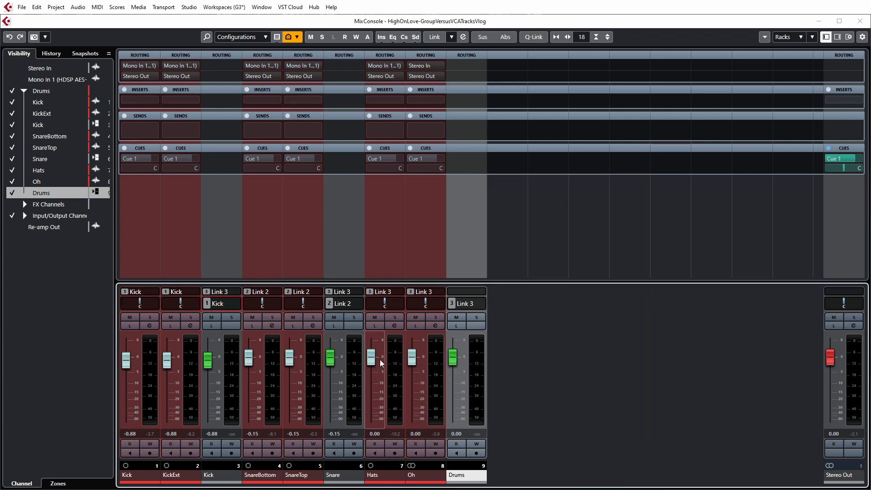
Rename the link group controlled by the Snare VCA fader as Snare
right_click(361, 301)
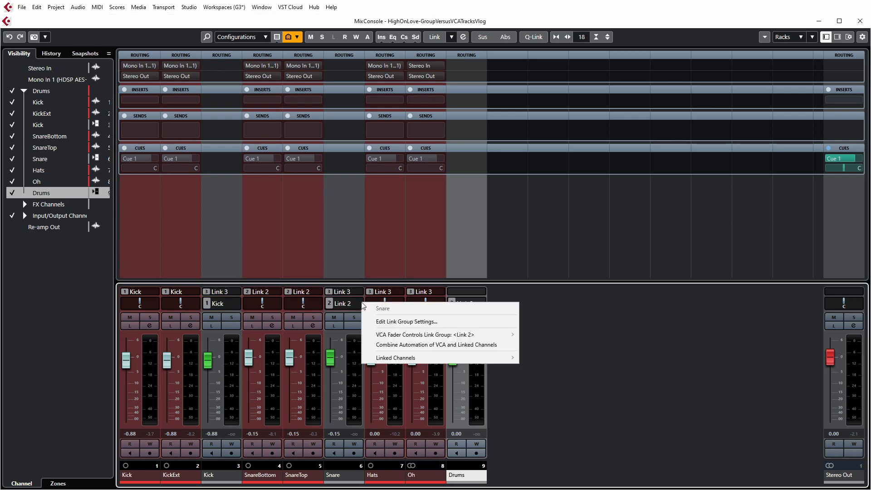
click(388, 322)
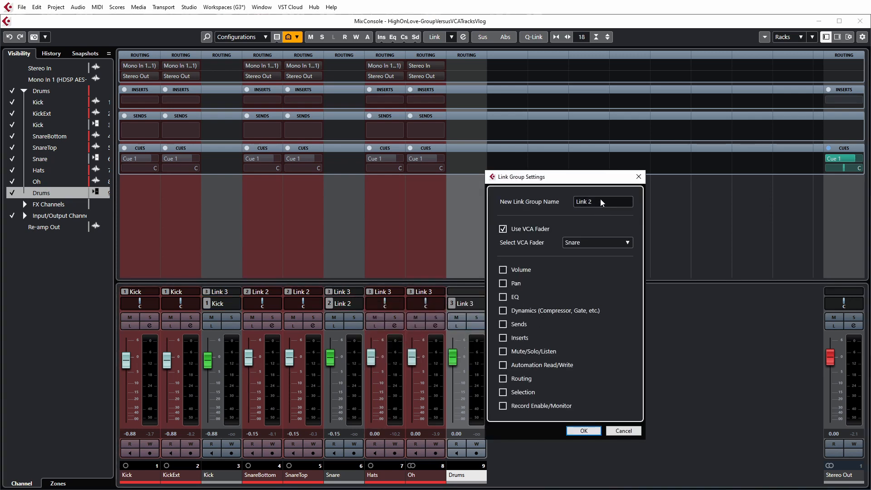
text(Snare)
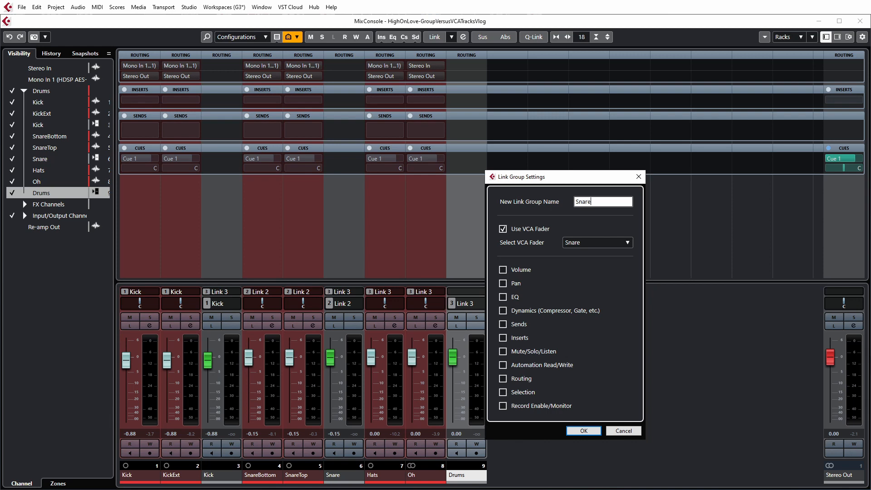
click(584, 431)
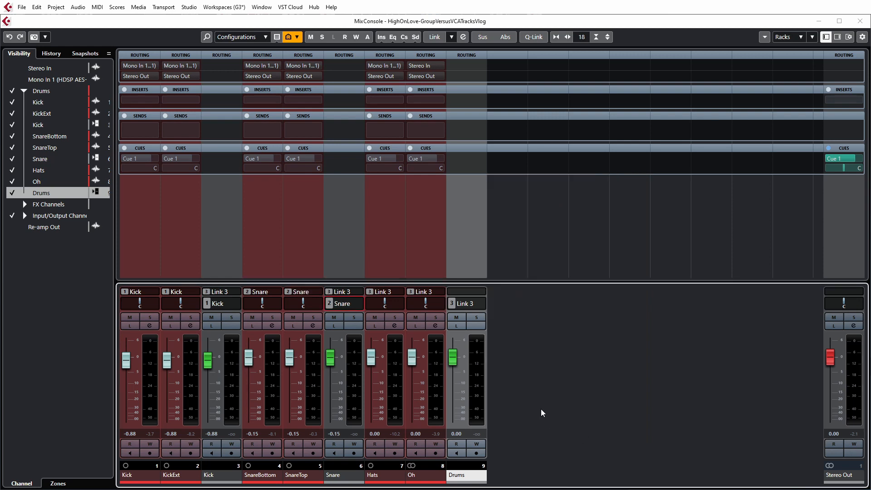
Rename the link group controlled by the Drums VCA fader as Drums
click(472, 304)
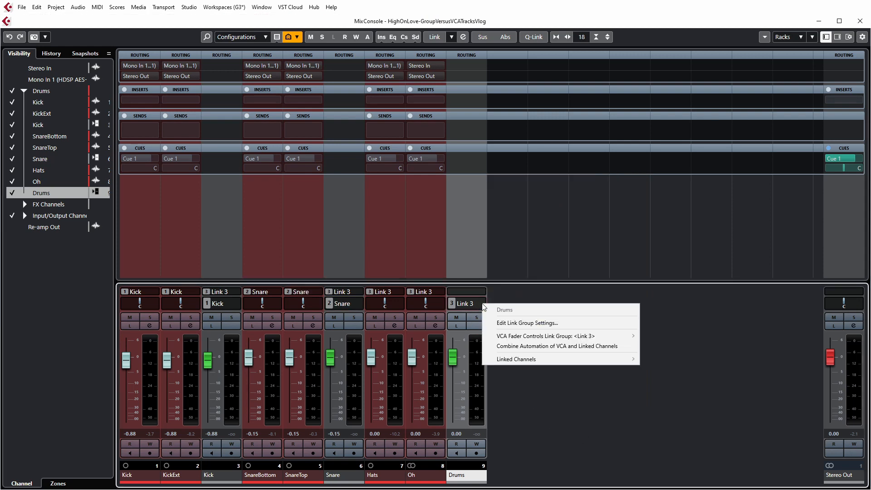
click(506, 322)
double_click(606, 201)
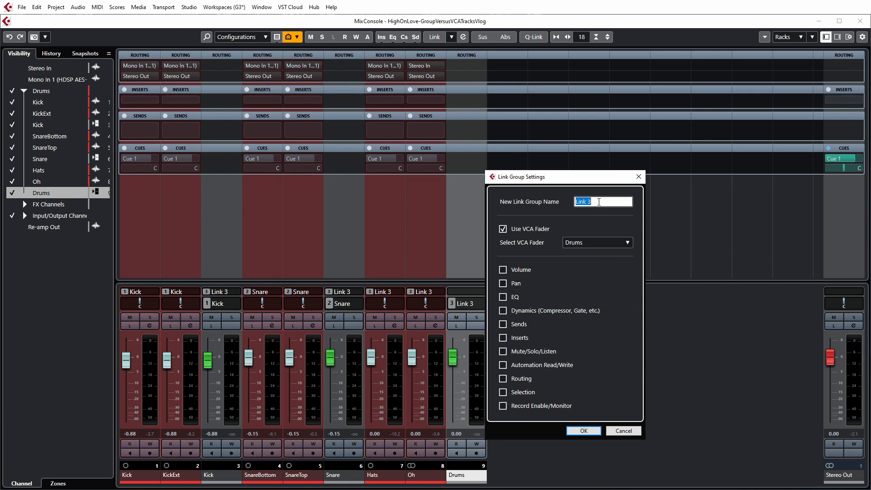
text(Drums)
click(585, 430)
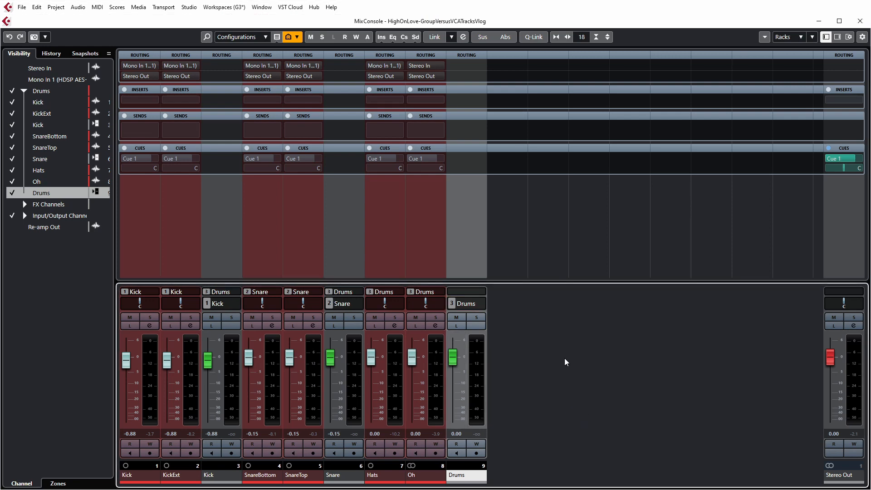
During playback, set the Drums VCA fader to about -0.15 and the Kick and Snare VCA faders to about -0.27
key(space)
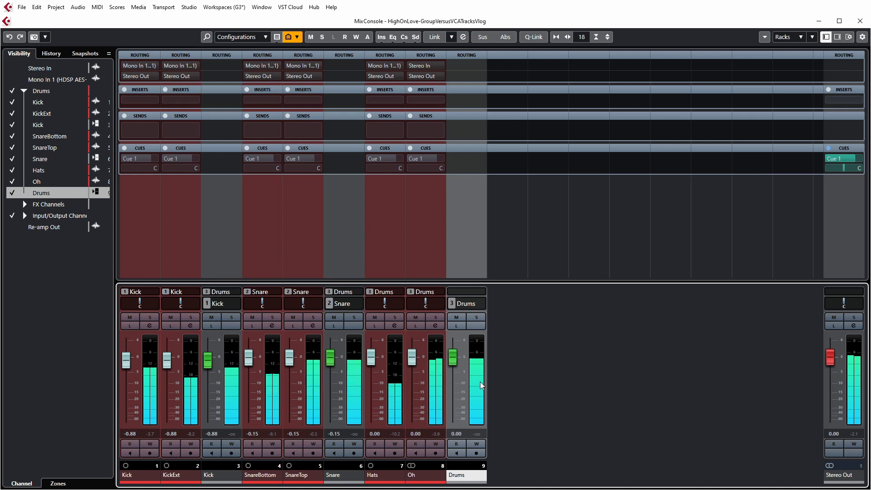
mouse_move(454, 359)
mouse_down()
mouse_move(453, 397)
mouse_move(454, 360)
mouse_up()
mouse_move(205, 361)
mouse_down()
mouse_move(210, 423)
mouse_move(210, 358)
mouse_up()
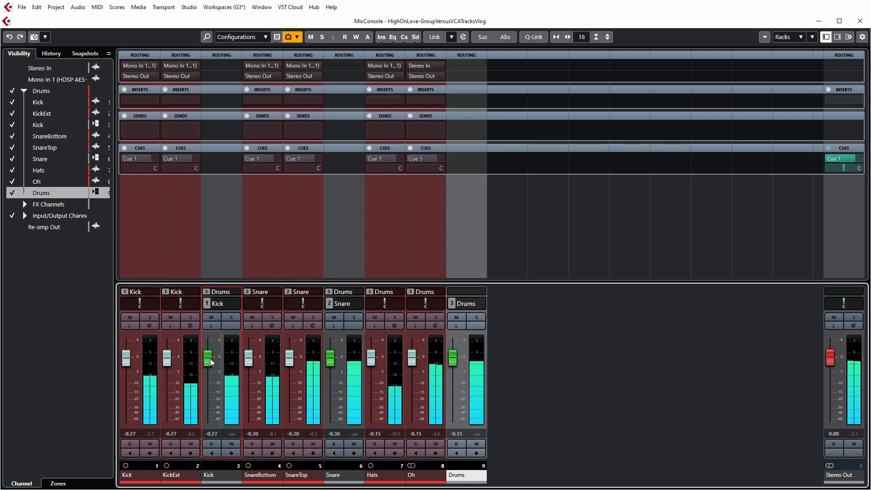
mouse_move(333, 366)
mouse_down()
mouse_move(336, 428)
mouse_move(334, 363)
mouse_up()
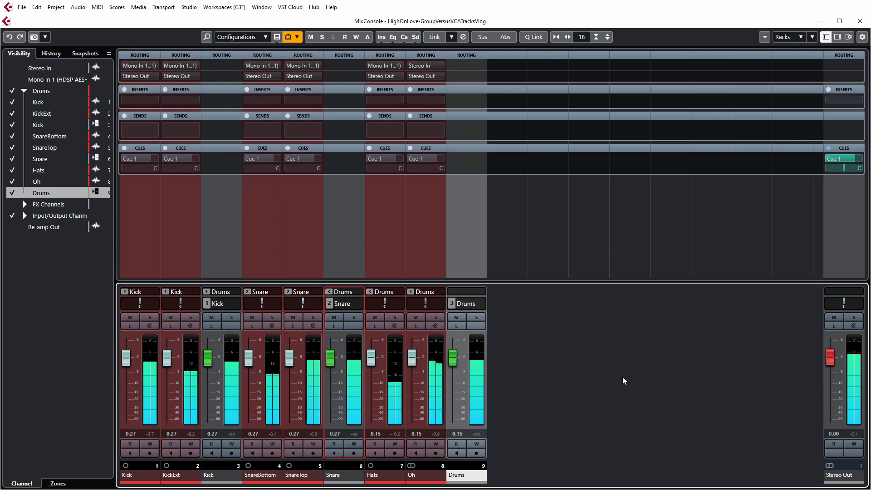
key(space)
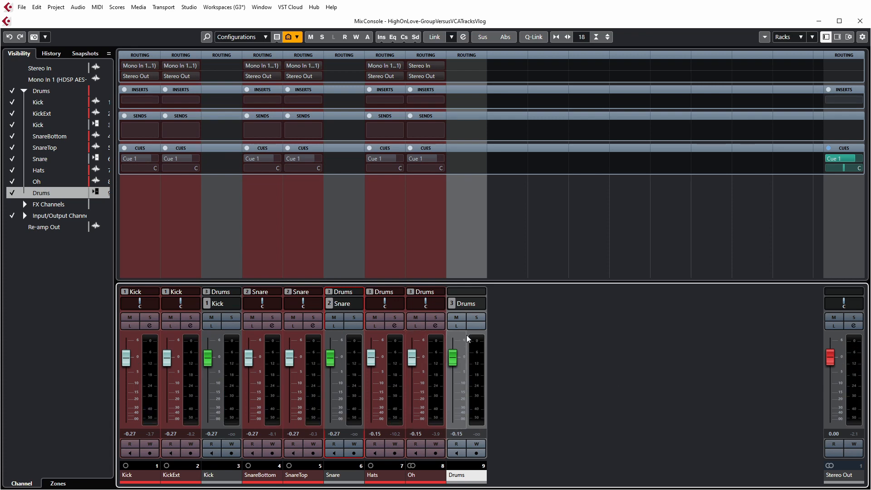
Test the mute, solo, listen, record-enable and monitor switches on the Kick VCA channel
click(210, 317)
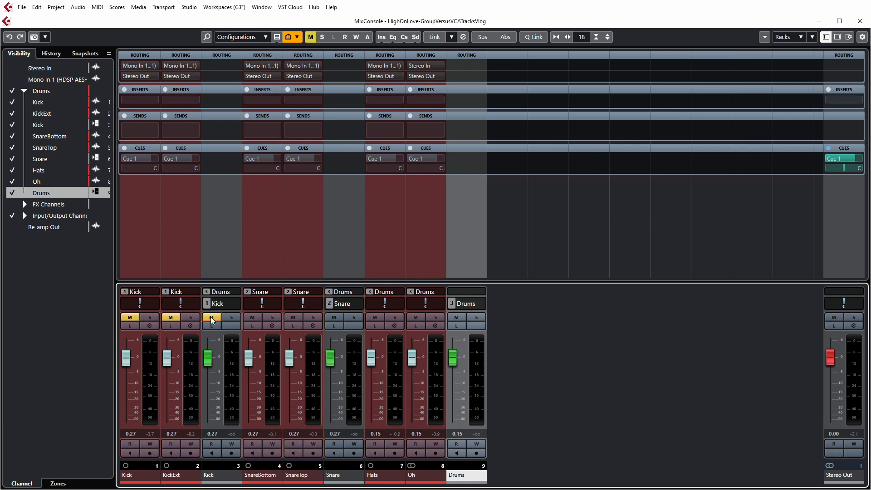
click(233, 316)
click(233, 317)
click(214, 326)
click(214, 326)
click(232, 452)
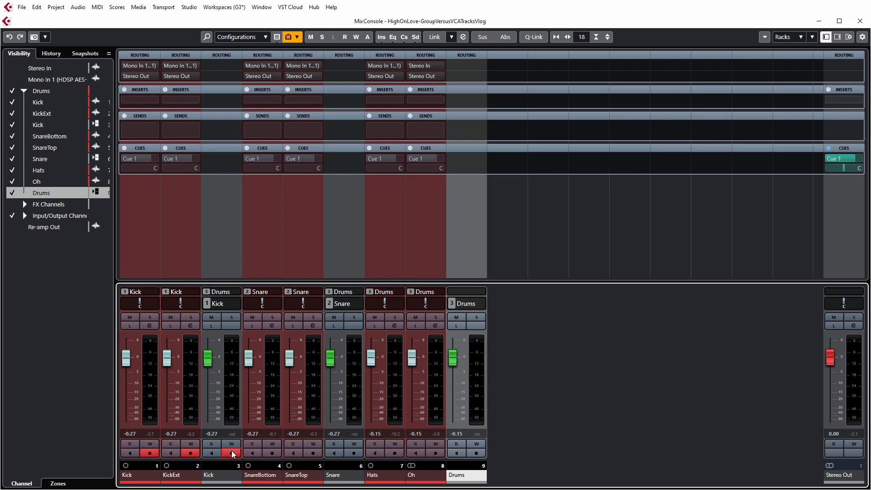
click(213, 453)
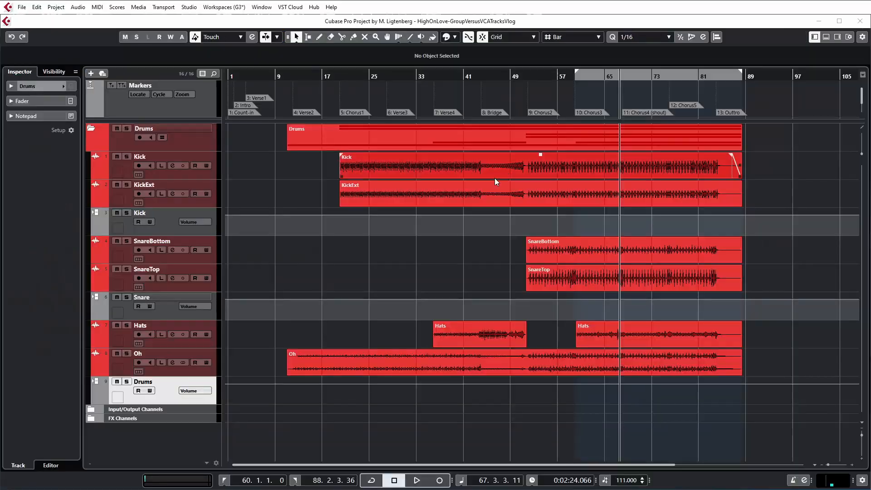
Remove the Kick, Snare and Drums VCA tracks from the project
right_click(197, 233)
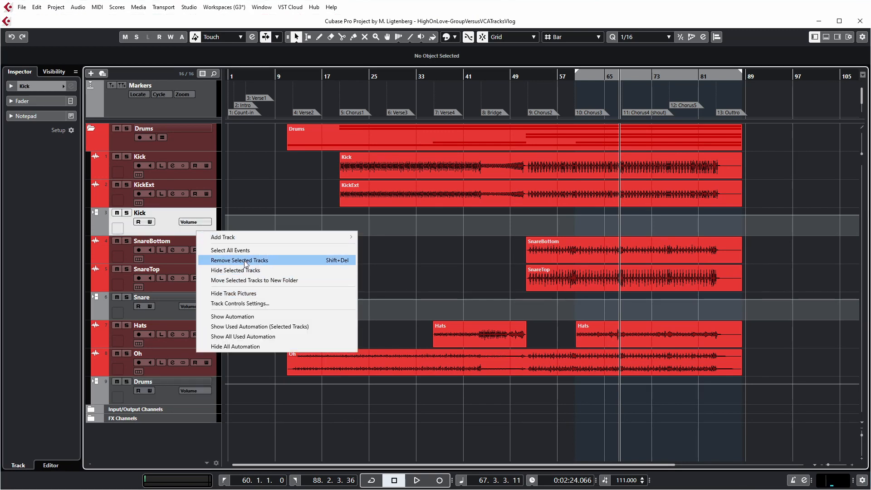
click(252, 260)
click(749, 346)
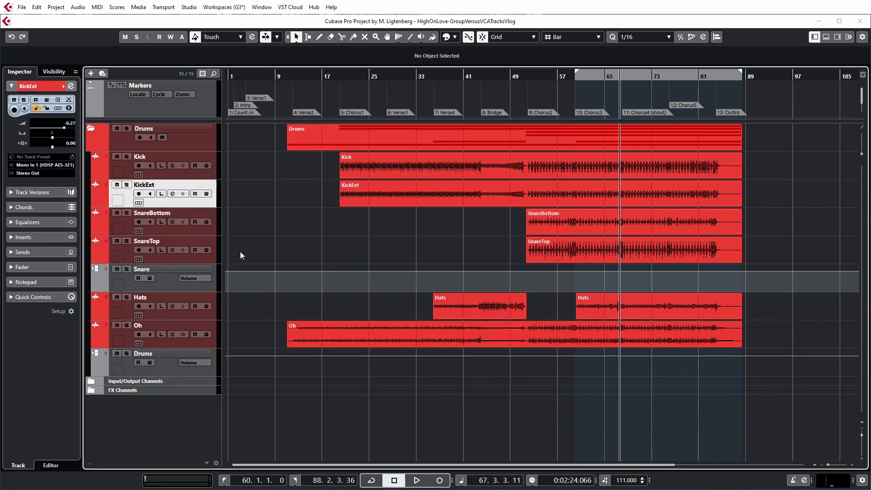
click(171, 284)
right_click(170, 284)
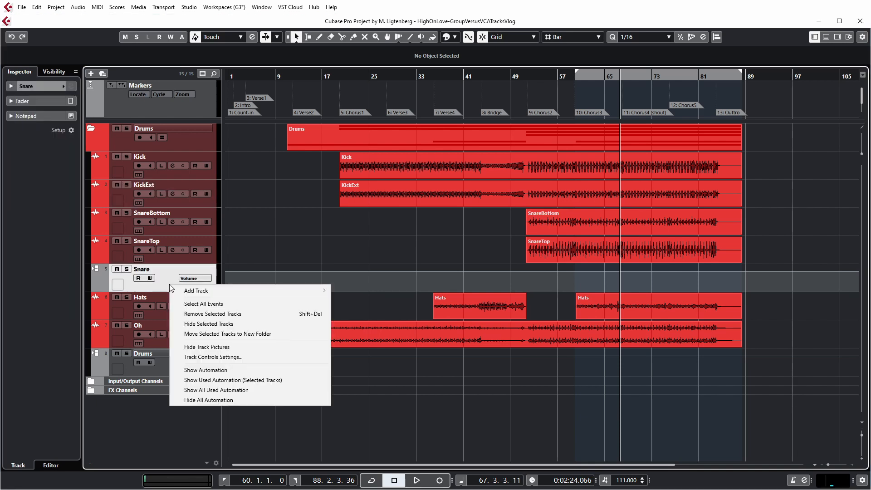
click(244, 310)
click(761, 346)
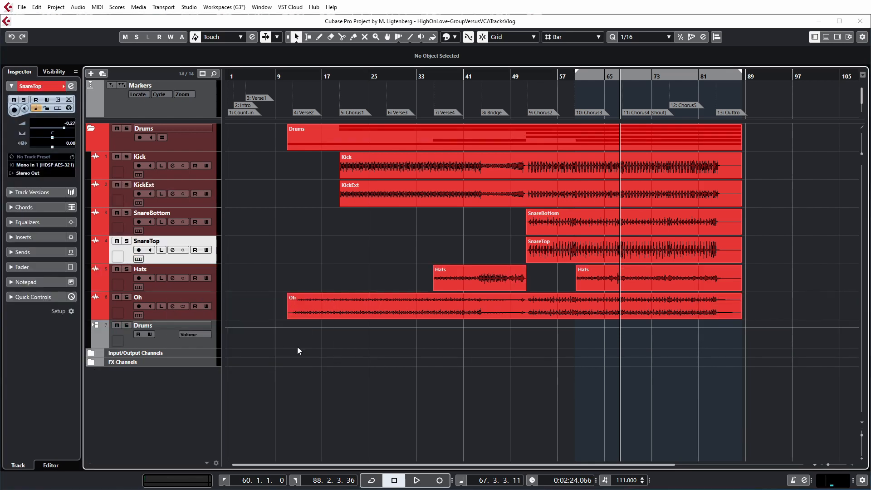
click(163, 342)
right_click(162, 342)
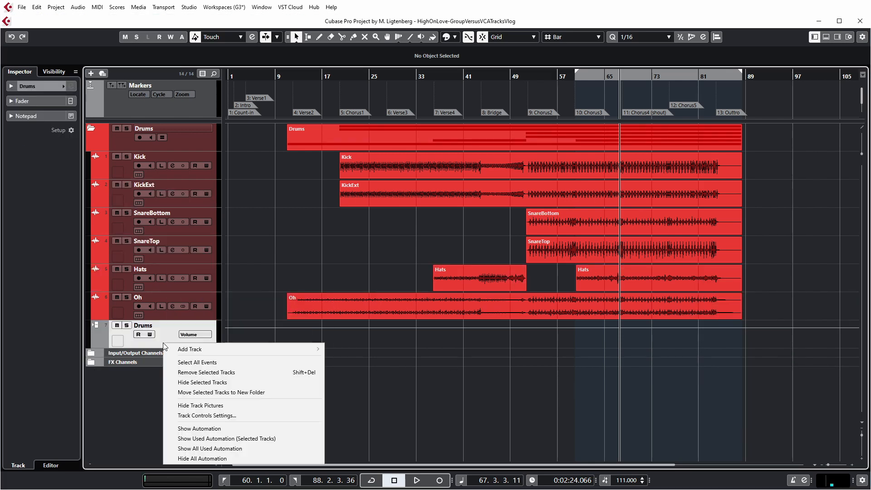
click(195, 374)
click(761, 346)
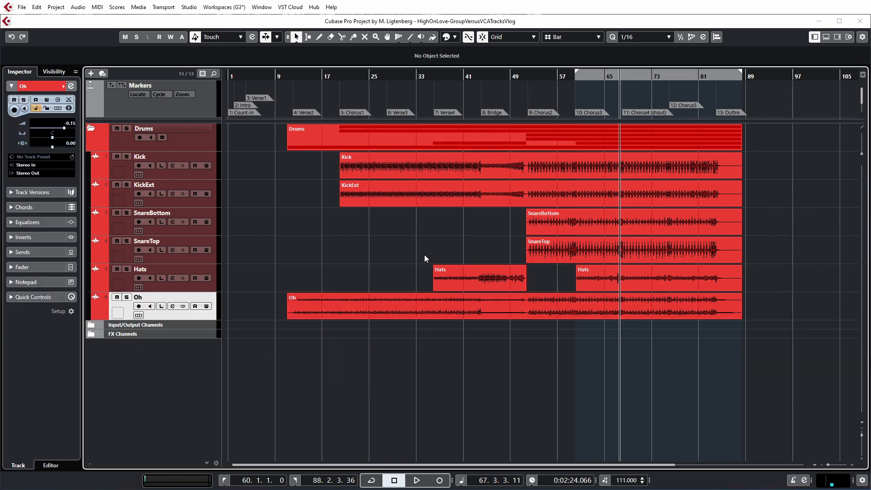
Open the MixConsole and check the link group settings of the Kick group without changing them
key(F3)
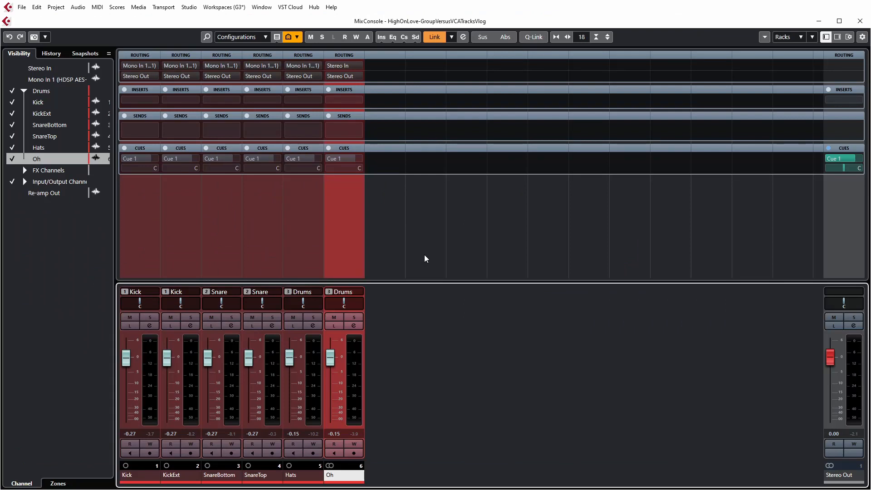
click(197, 293)
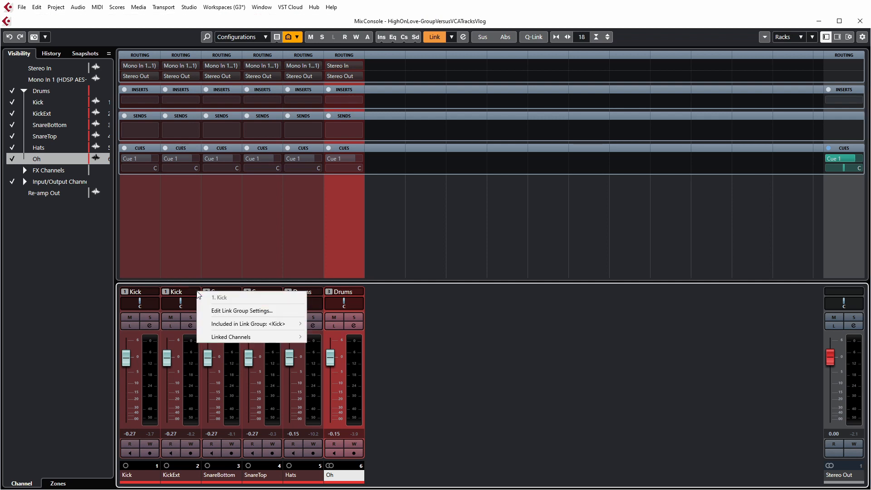
click(220, 311)
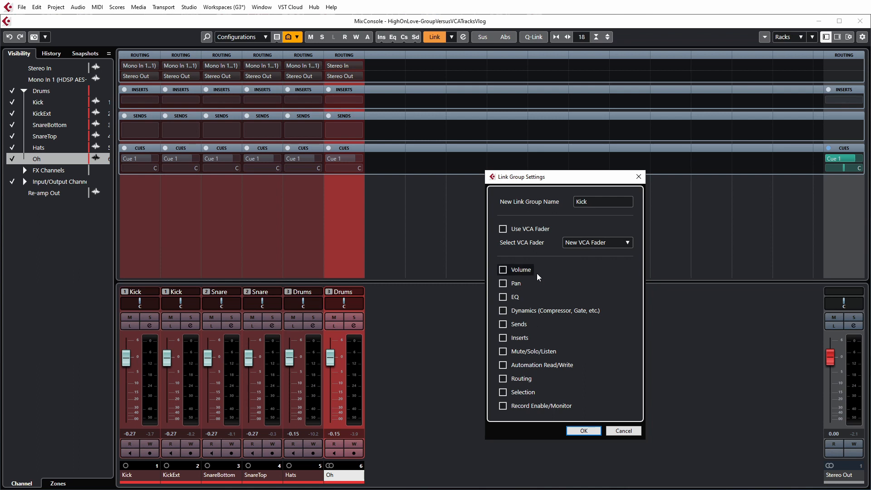
click(619, 431)
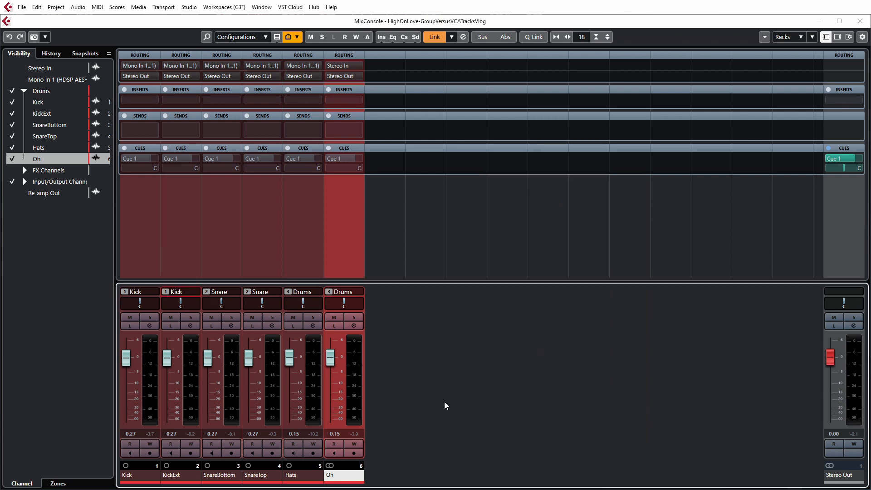
Unlink the channels of the Kick, Snare and Drums link groups and return to the Project window
click(181, 476)
click(197, 291)
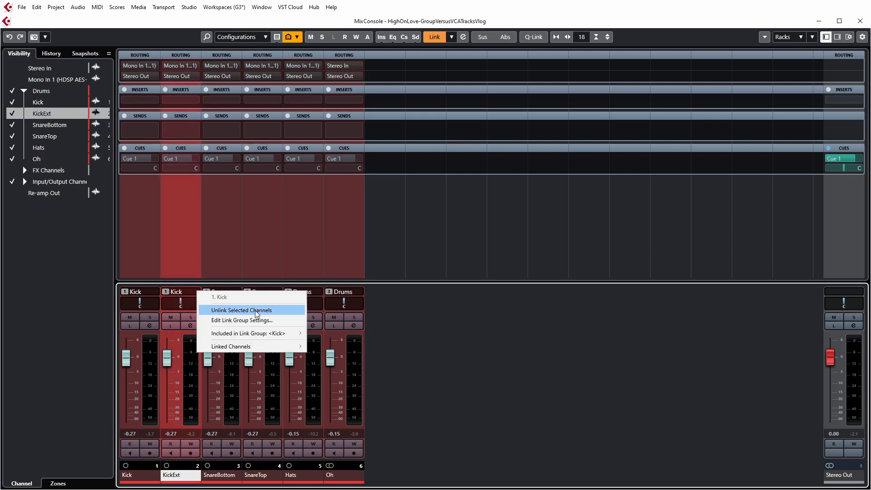
click(256, 312)
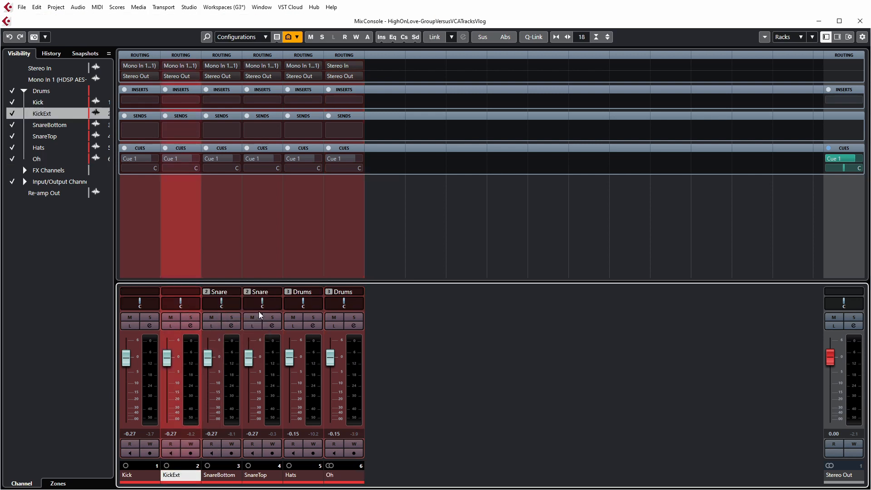
click(220, 477)
click(238, 291)
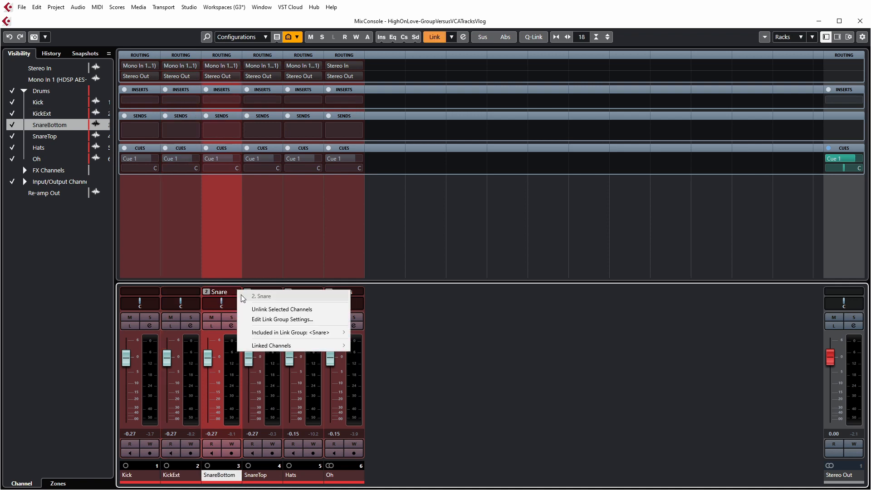
click(263, 310)
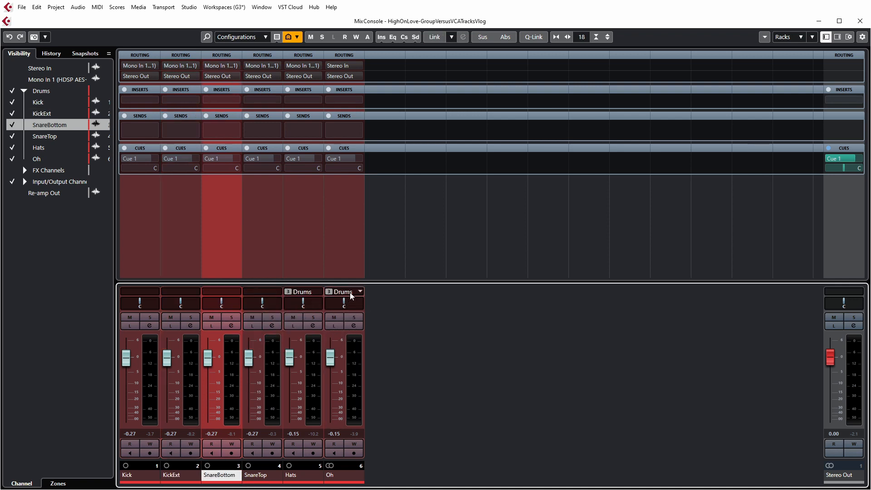
click(341, 475)
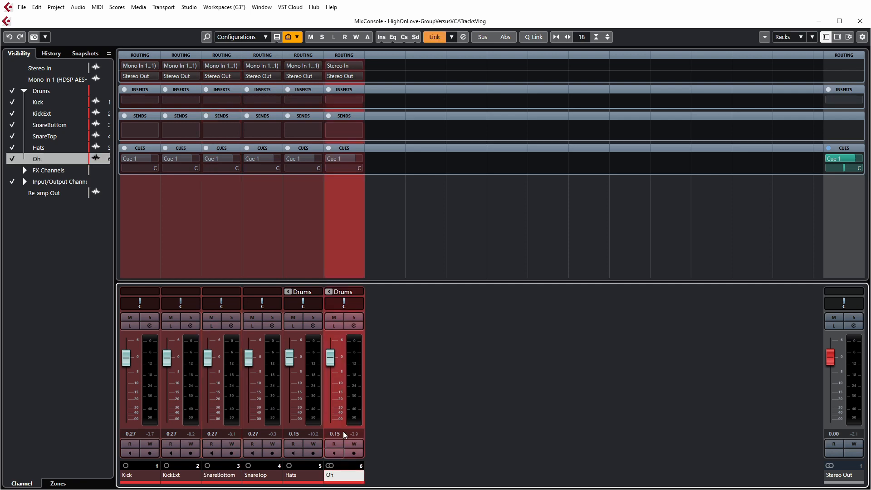
click(360, 294)
click(386, 310)
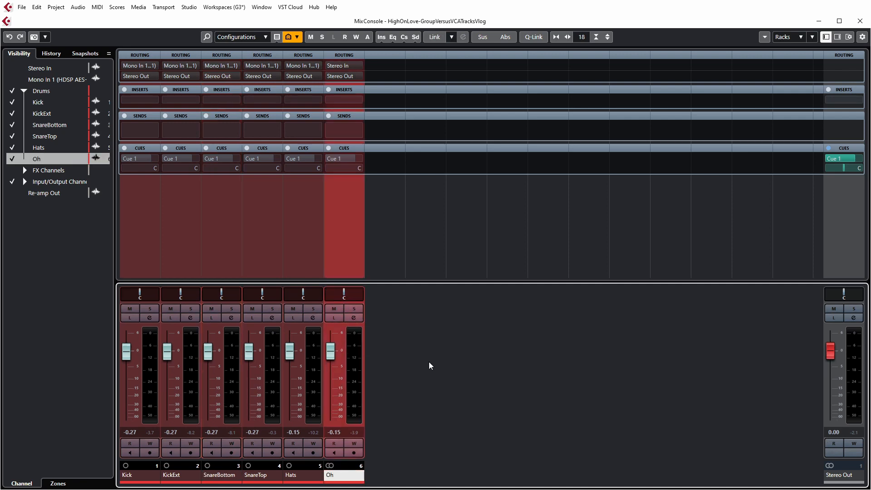
key(F3)
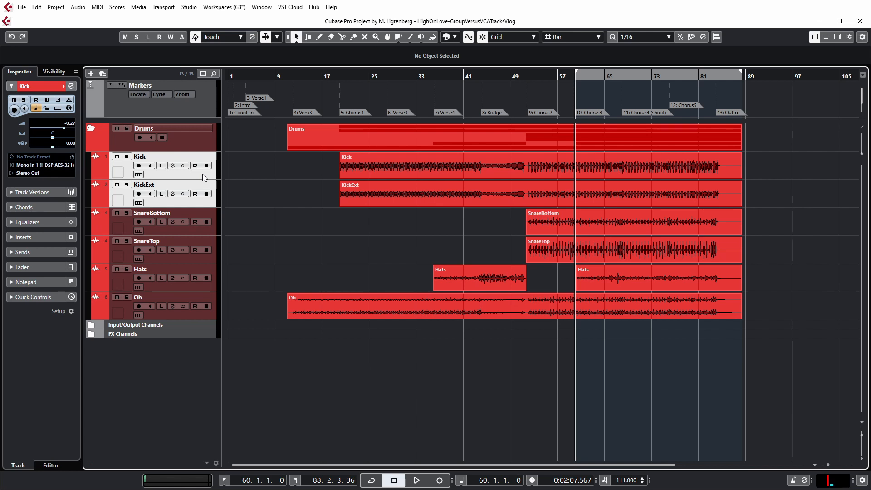
Add a mono group channel named Kick to the selected Kick and KickExt tracks, outside any folder and routed to Stereo Out
right_click(202, 174)
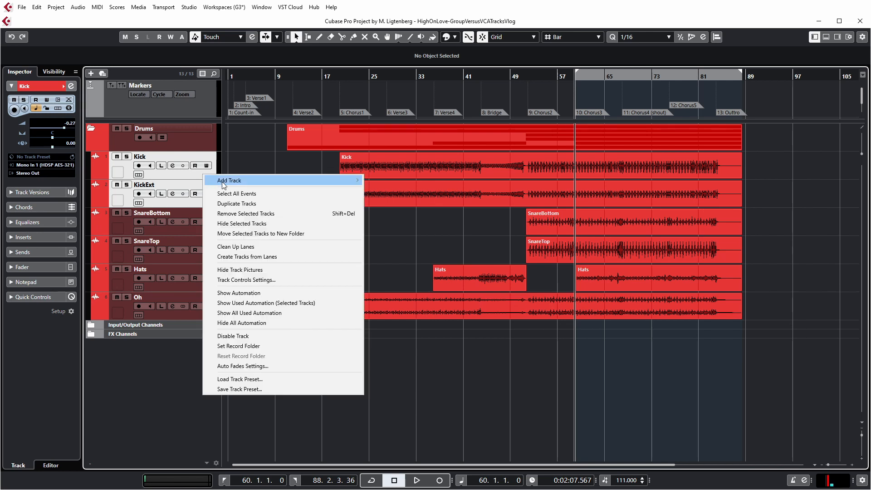
mouse_move(242, 183)
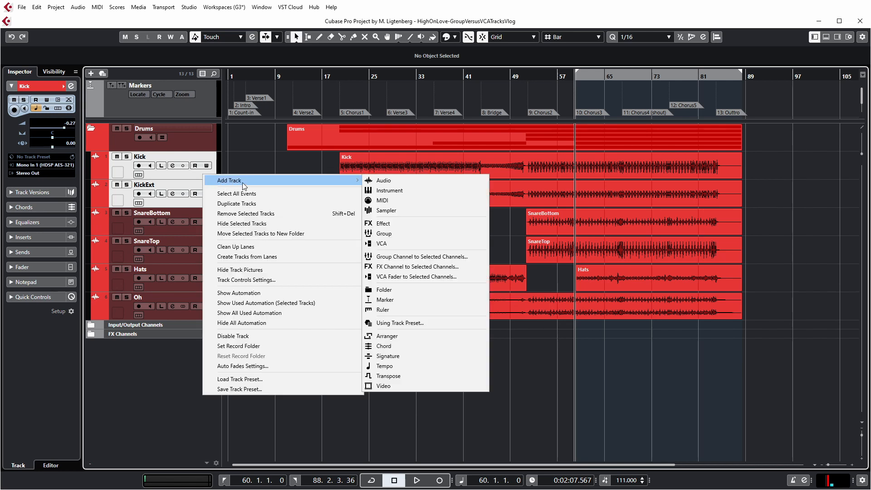
click(441, 260)
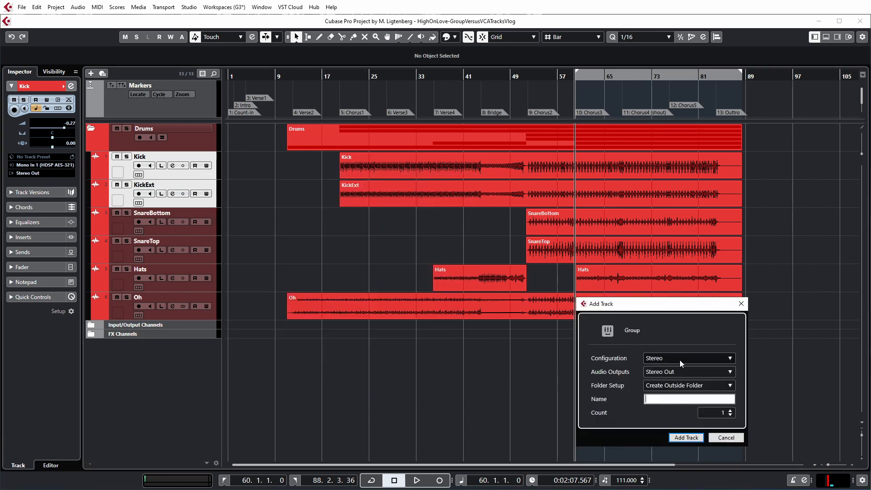
click(732, 360)
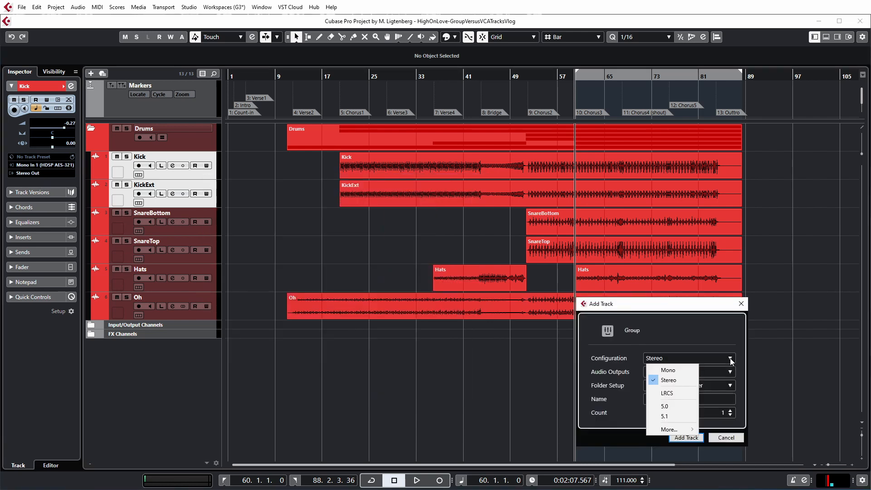
click(684, 369)
click(663, 400)
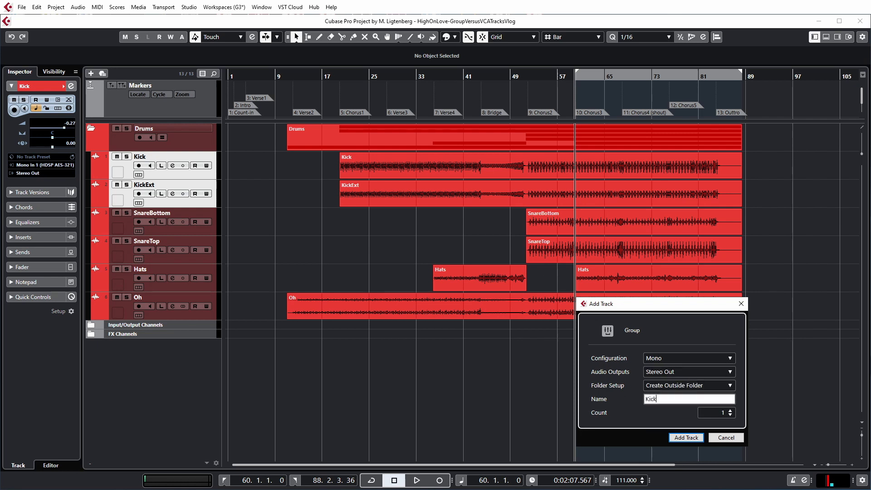
text(Kick)
click(686, 438)
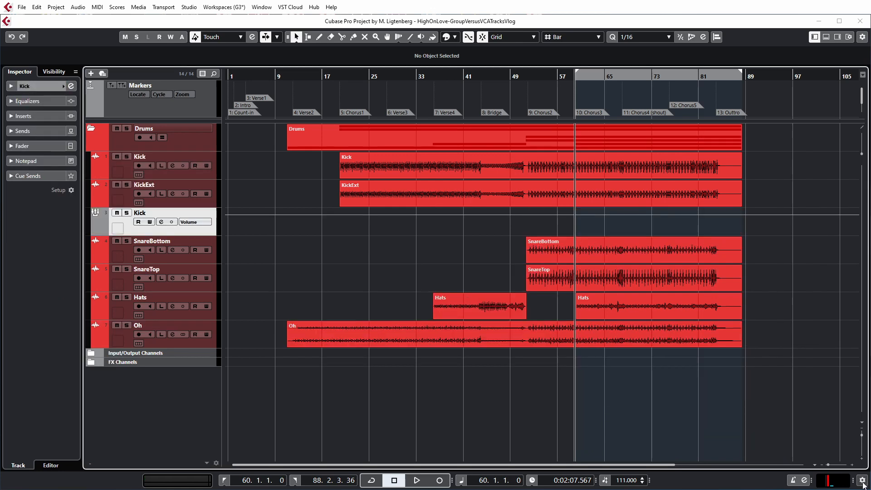
Add a mono group channel named Snare to the SnareBottom and SnareTop tracks, outside any folder and routed to Stereo Out
click(203, 259)
shift+click(202, 288)
right_click(202, 288)
mouse_move(226, 293)
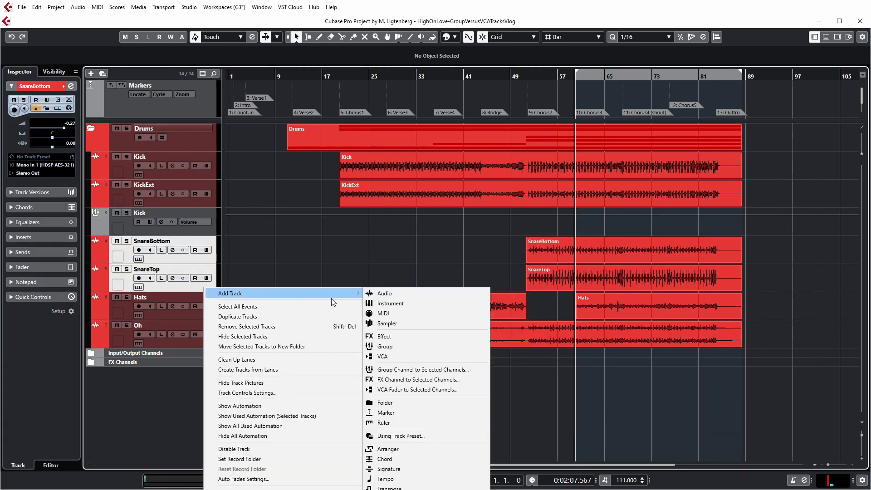
click(396, 369)
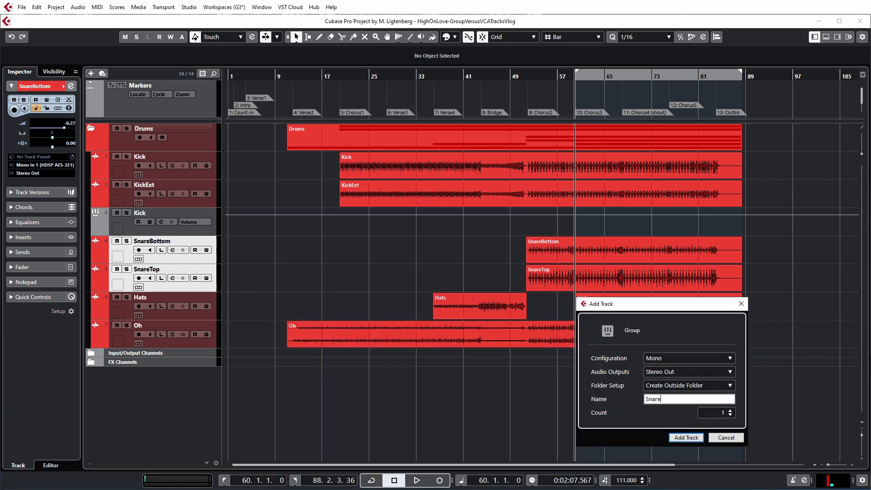
click(686, 438)
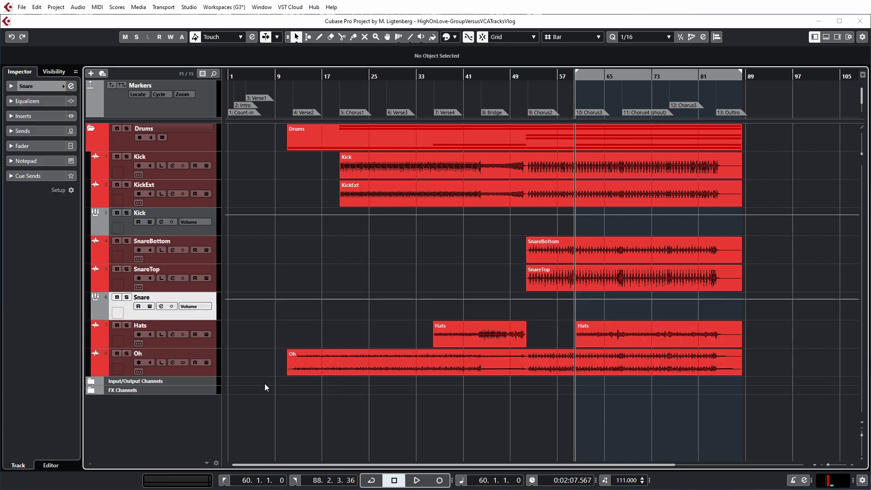
Add a stereo group channel named Drums to the Kick group, Snare group, Hats and Oh, outside any folder and routed to Stereo Out
click(210, 230)
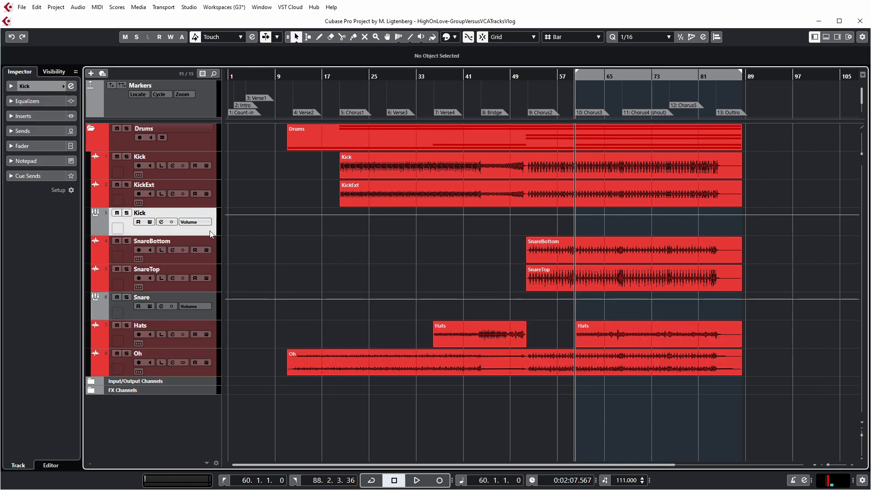
ctrl+click(201, 315)
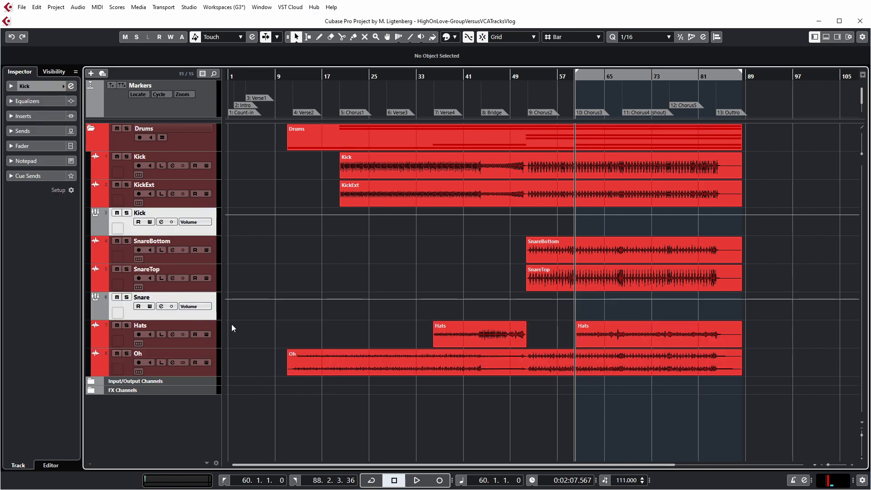
ctrl+click(205, 344)
ctrl+click(209, 371)
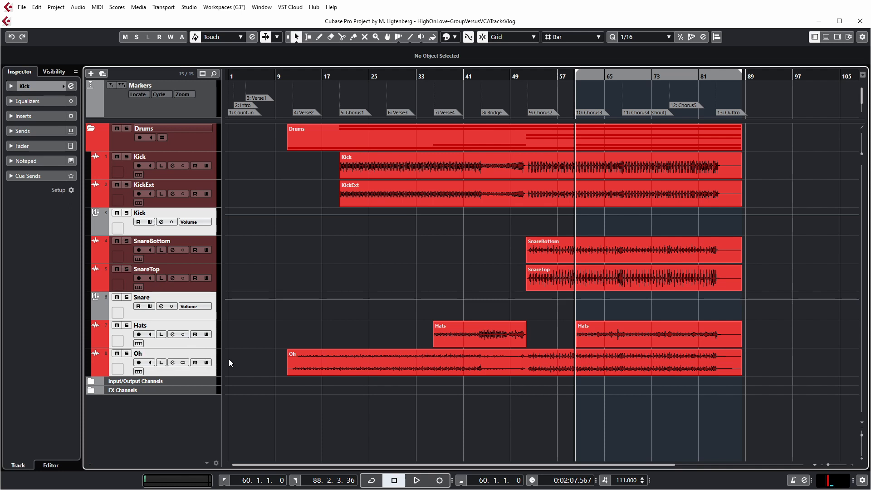
right_click(203, 343)
mouse_move(261, 350)
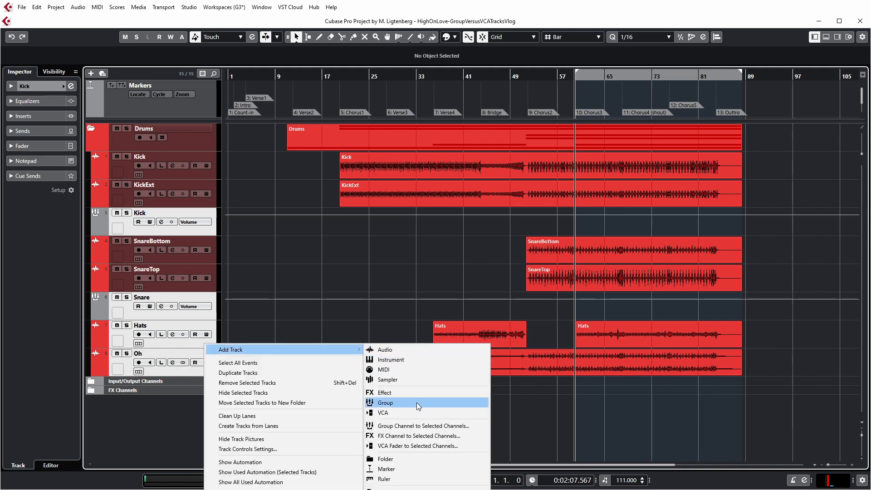
click(415, 426)
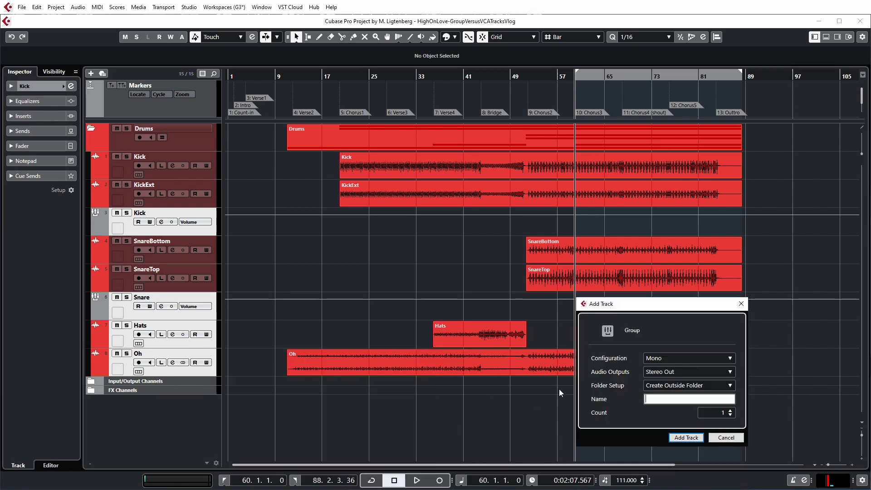
click(718, 360)
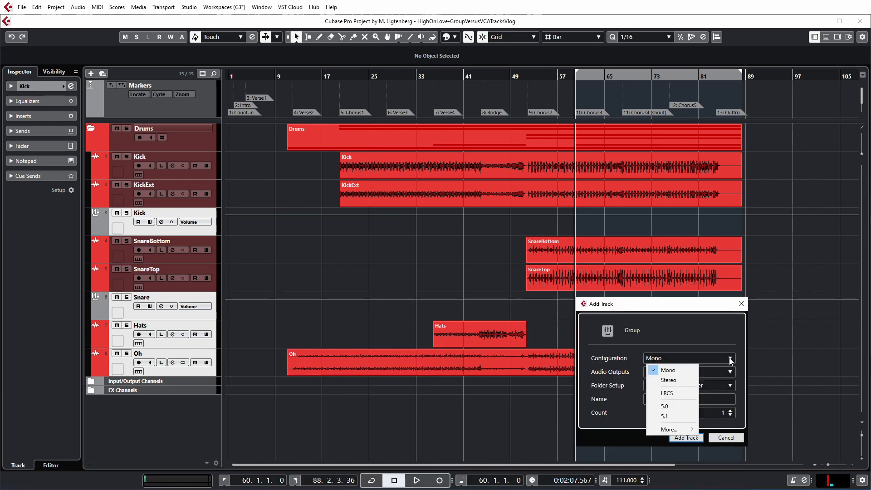
click(681, 382)
click(689, 399)
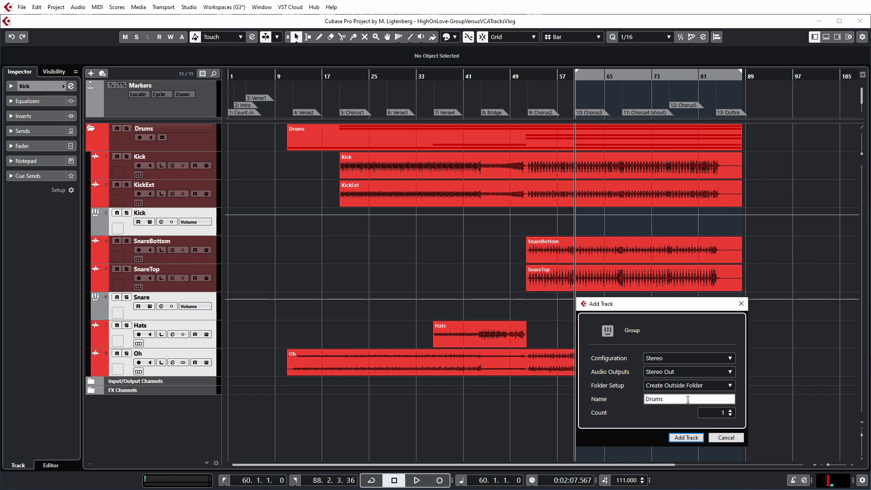
click(686, 438)
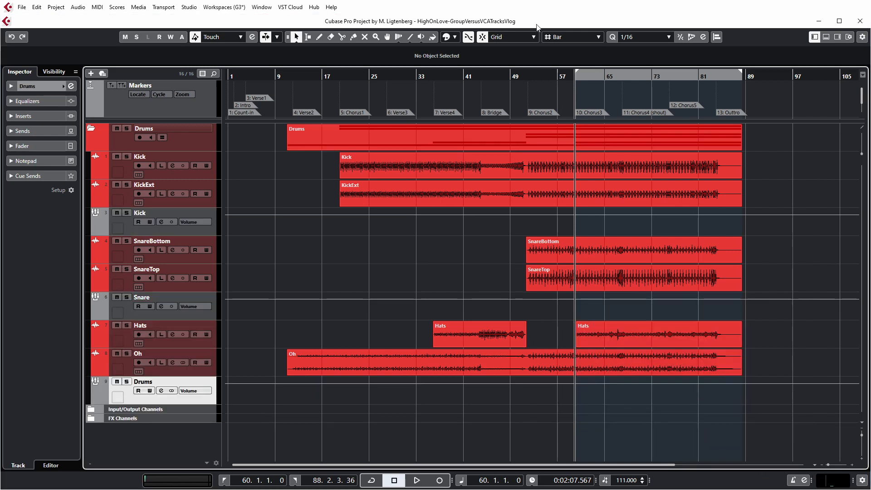
Open the MixConsole and, during playback, pull the Kick group fader fully down and reset it to 0.00
key(F3)
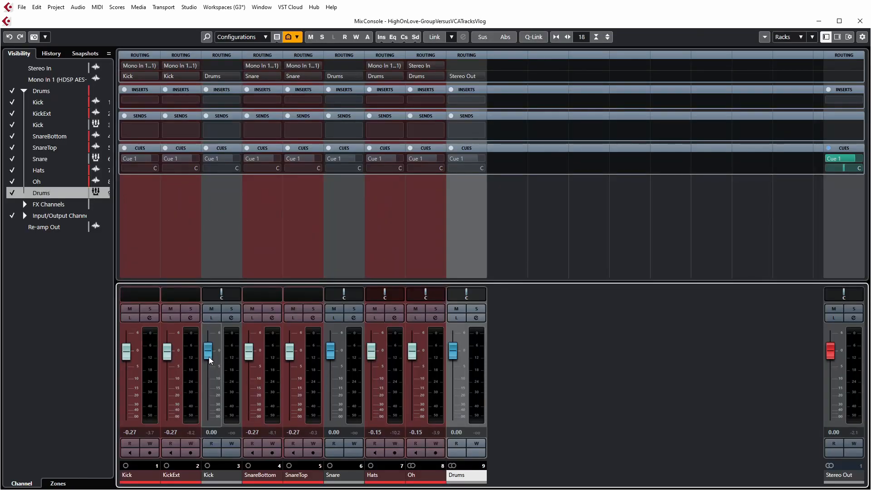
key(space)
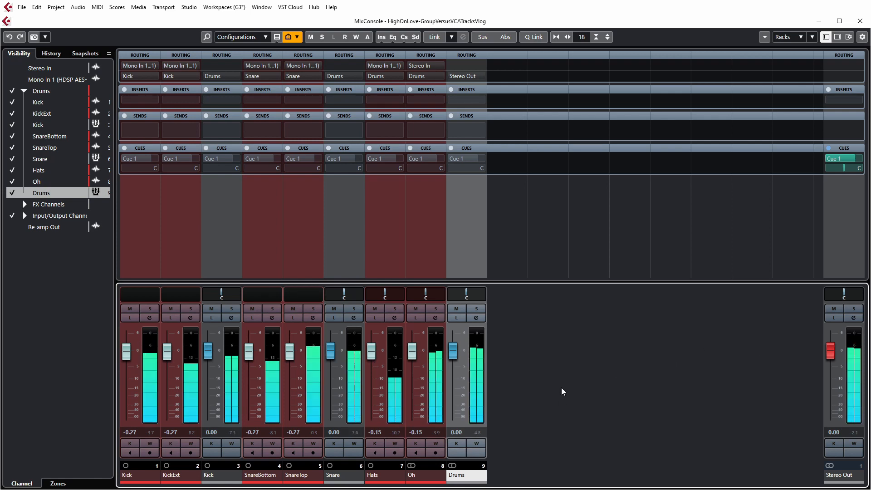
mouse_move(453, 354)
mouse_down()
mouse_move(451, 405)
mouse_move(454, 356)
mouse_up()
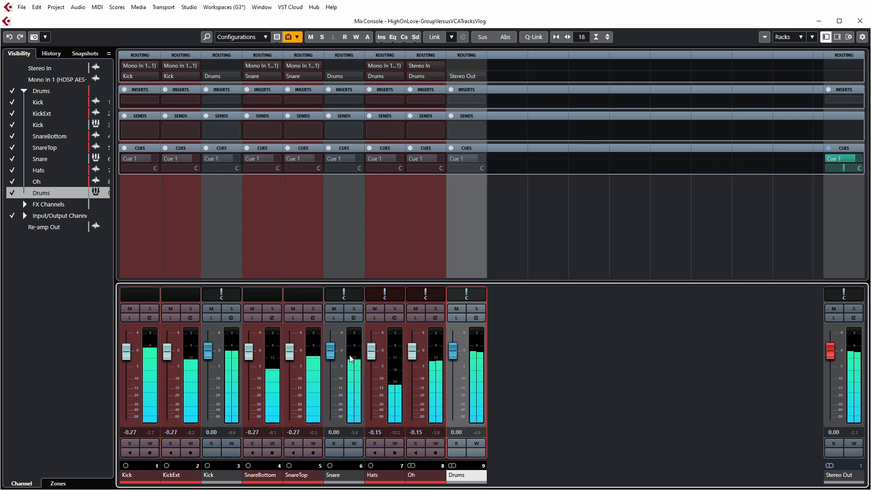
drag(208, 352, 210, 424)
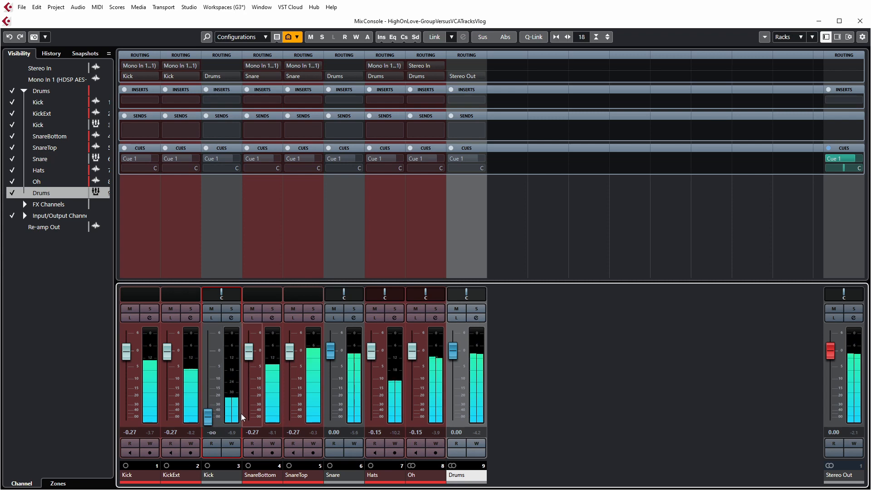
ctrl+click(209, 421)
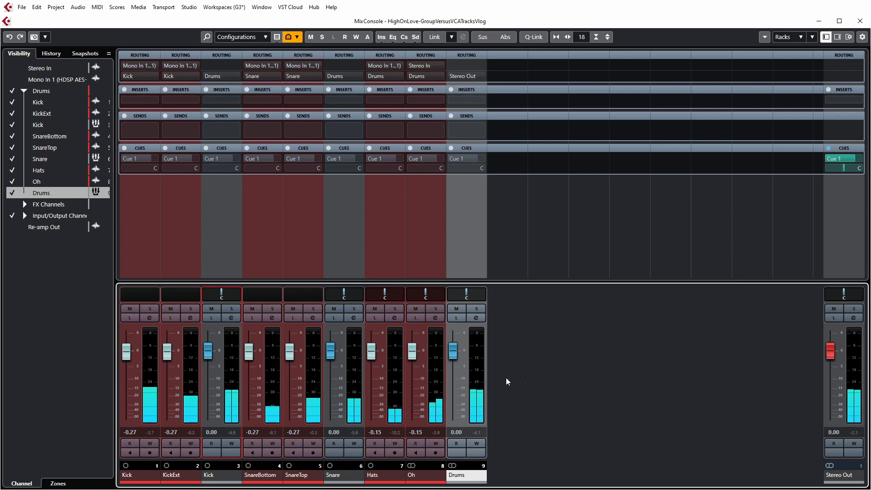
Try the Drums group's fader and balance panner, returning them to 0.00 and centre
click(453, 353)
mouse_move(453, 353)
mouse_down()
mouse_move(451, 403)
mouse_move(453, 360)
mouse_up()
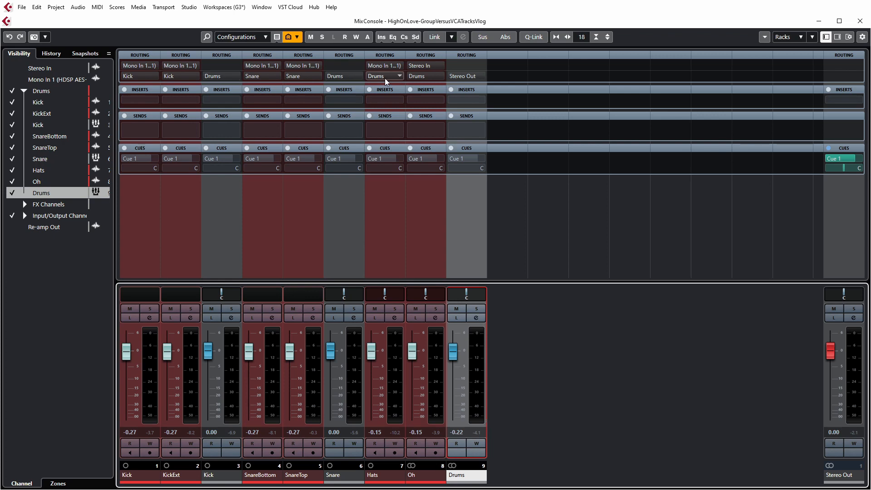
mouse_move(453, 351)
mouse_down()
mouse_move(453, 394)
mouse_move(453, 350)
mouse_up()
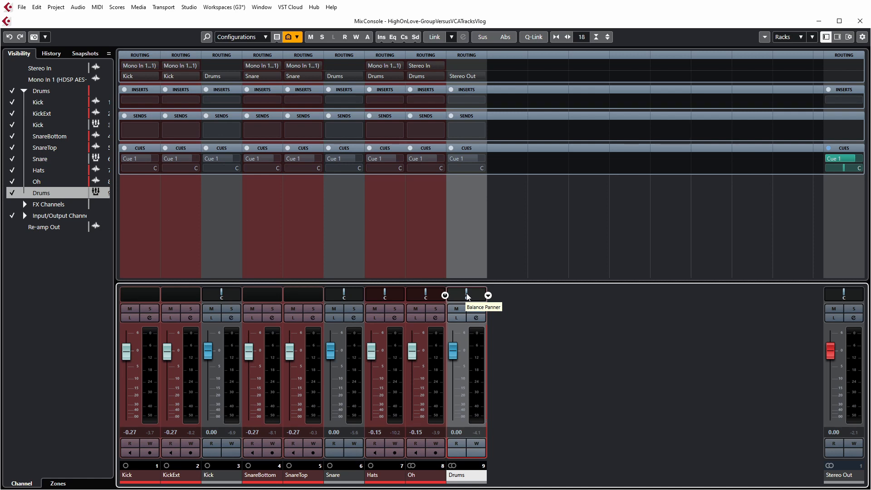
drag(460, 294, 471, 298)
ctrl+click(470, 297)
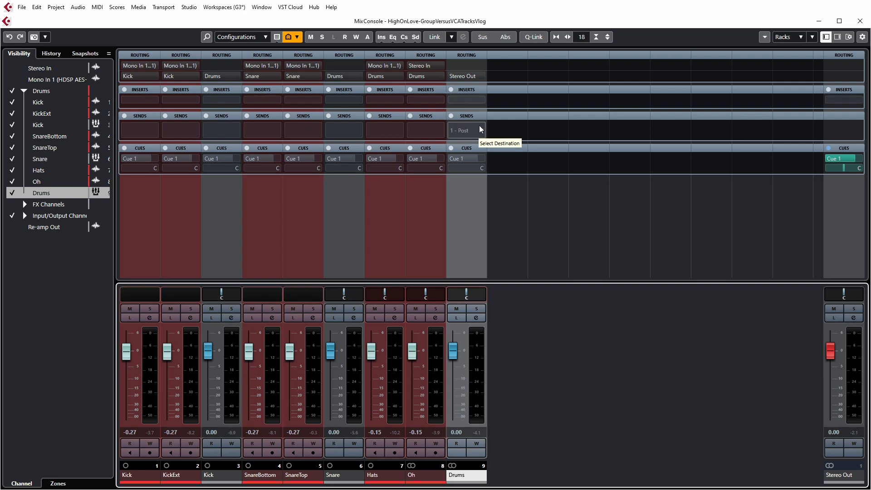
Insert the UAD SSL E Channel Strip Legacy on the Drums group, listen to it during playback and close the plug-in window
click(481, 100)
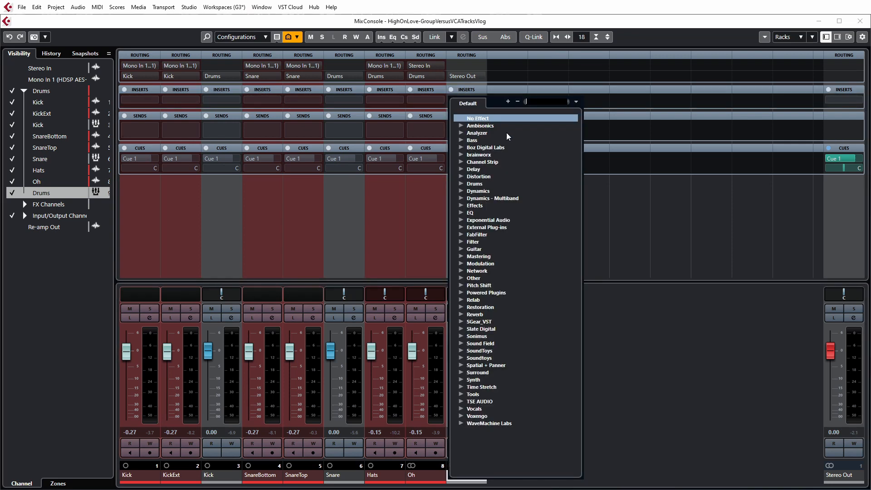
text(ssl)
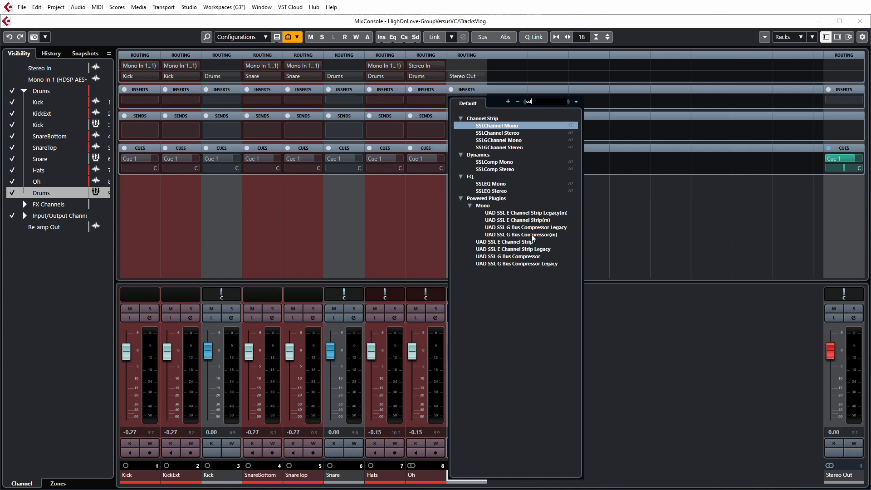
click(518, 250)
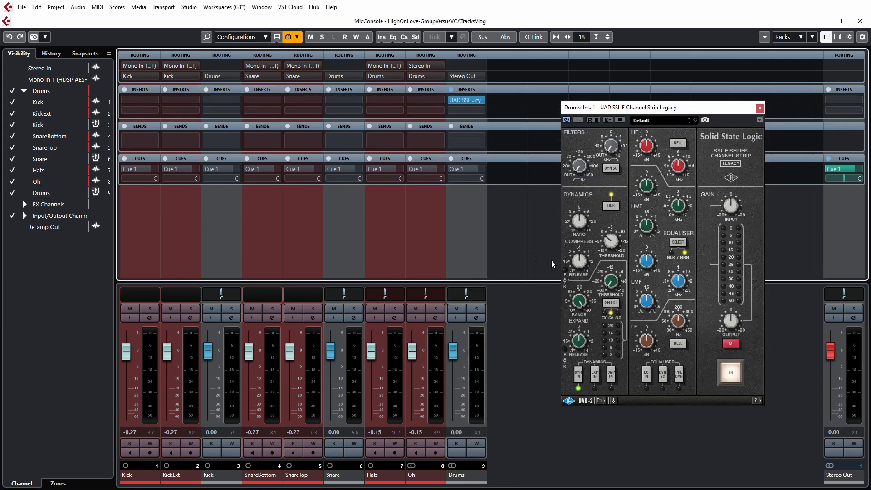
drag(670, 110, 639, 80)
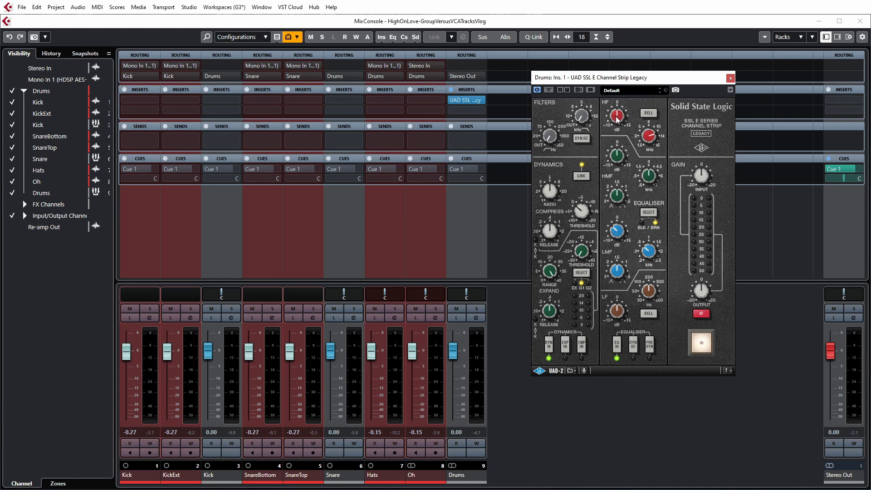
key(space)
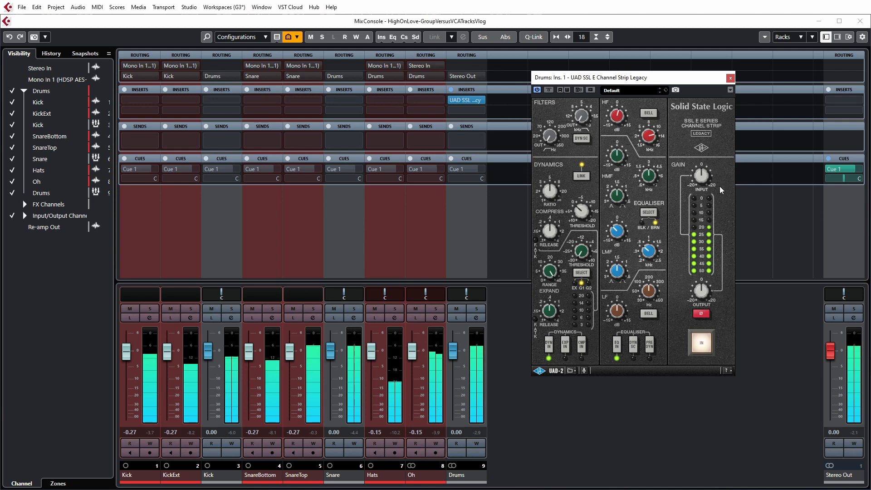
click(731, 78)
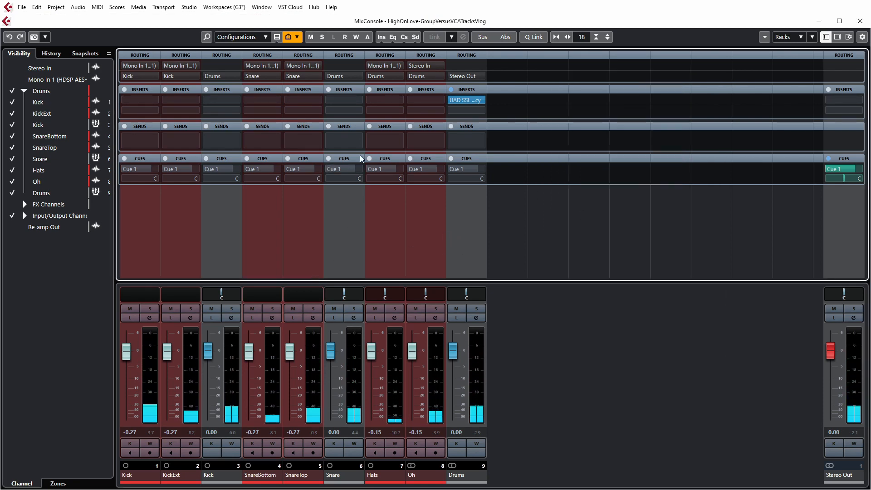
Add an active send to SnareVerb on the Snare group and lower its level to -10.1
click(362, 142)
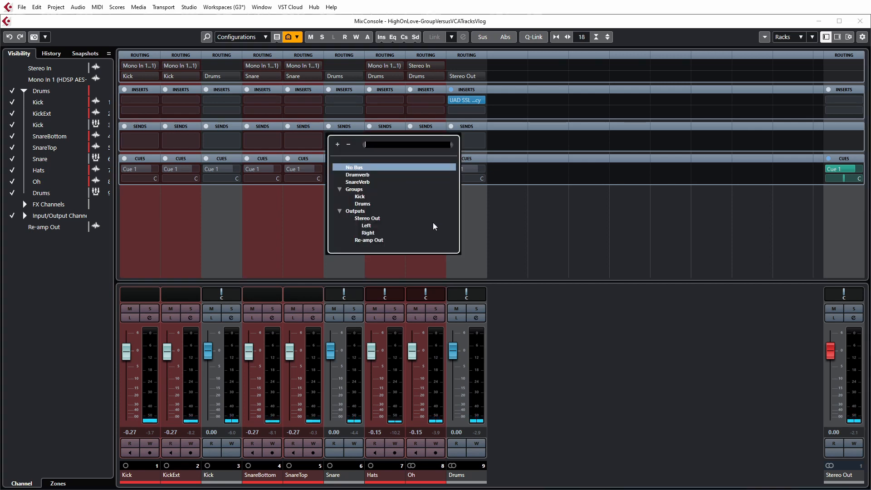
click(358, 182)
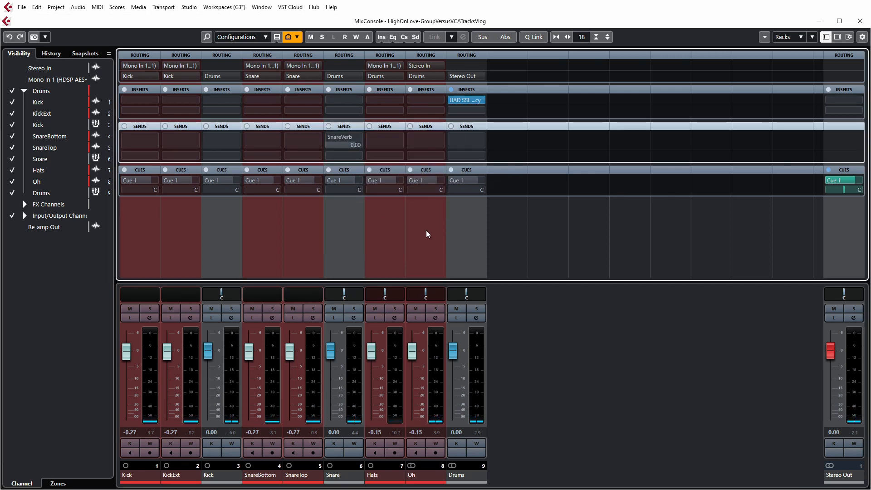
click(330, 137)
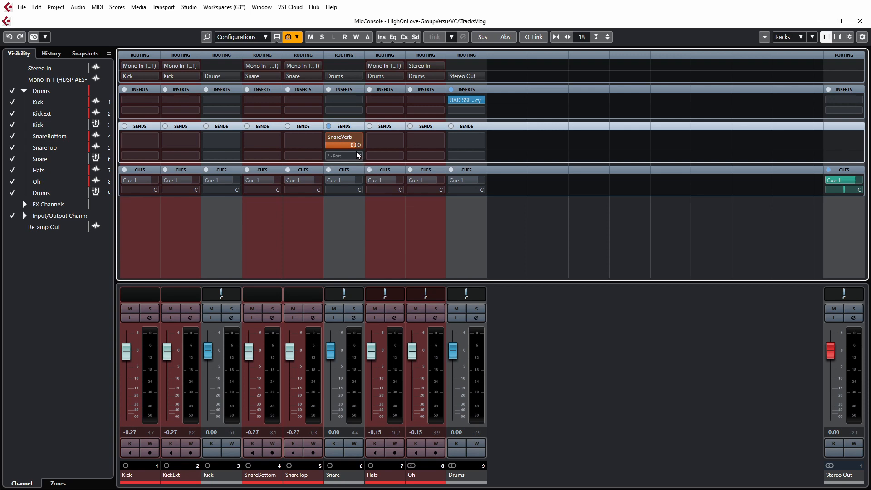
drag(355, 146, 331, 150)
Solo the Snare group during playback, set its SnareVerb send level to -8.73 and unsolo it
click(355, 310)
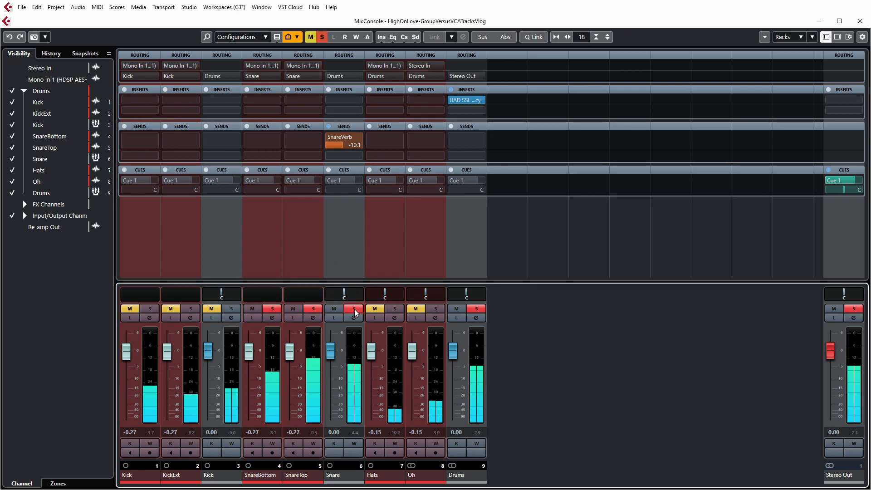
drag(343, 148, 345, 148)
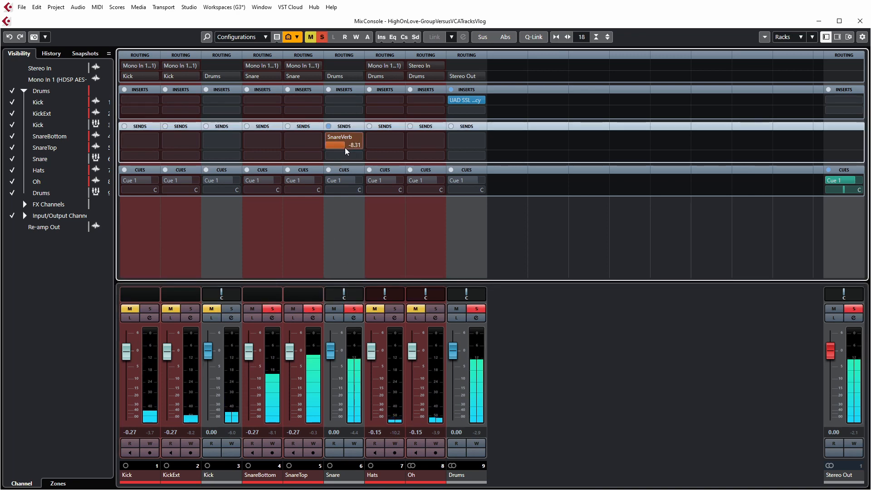
click(357, 309)
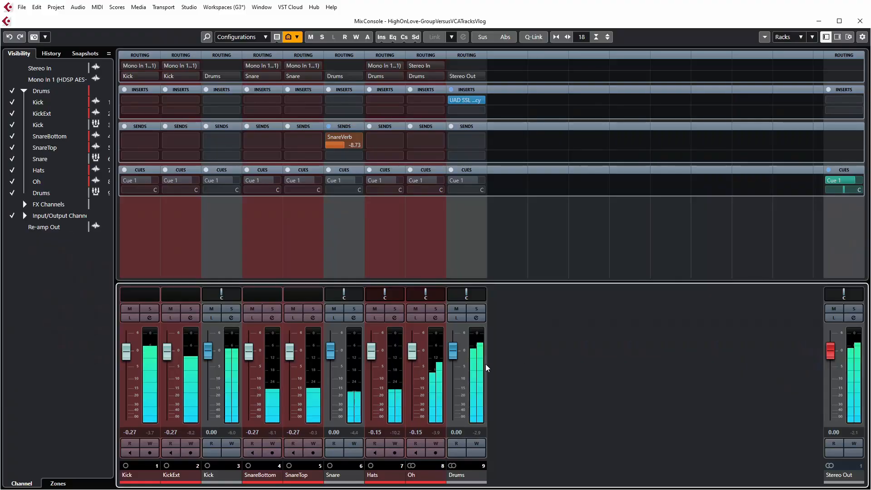
Pull the Drums group fader down to -∞ to hear what remains of the SnareVerb send, and stop playback
click(453, 354)
drag(453, 353, 450, 426)
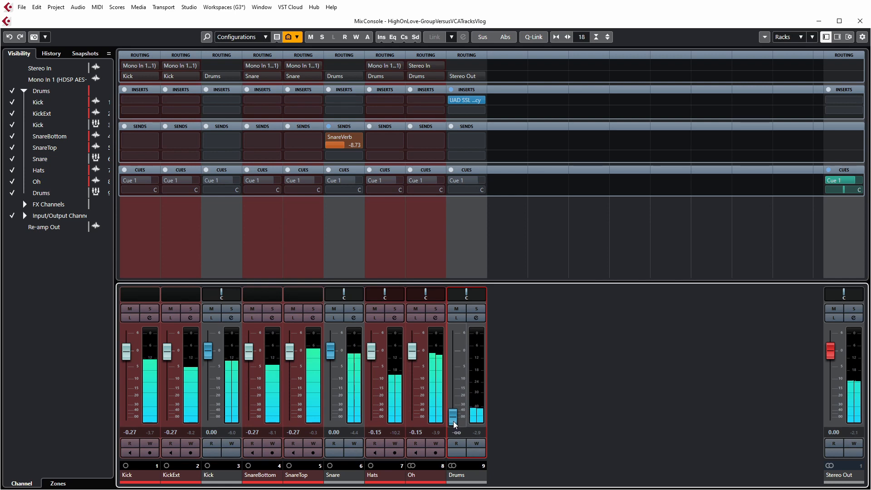
key(space)
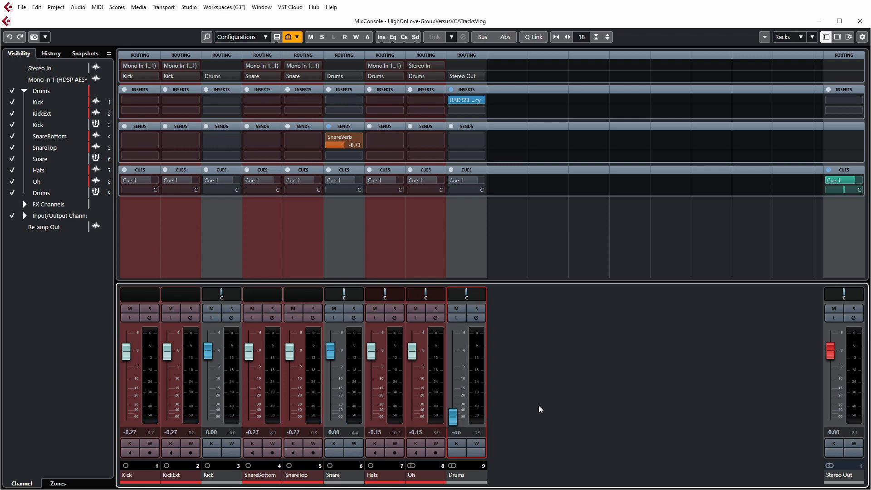
mouse_move(456, 419)
mouse_down()
mouse_move(454, 364)
mouse_move(454, 416)
mouse_up()
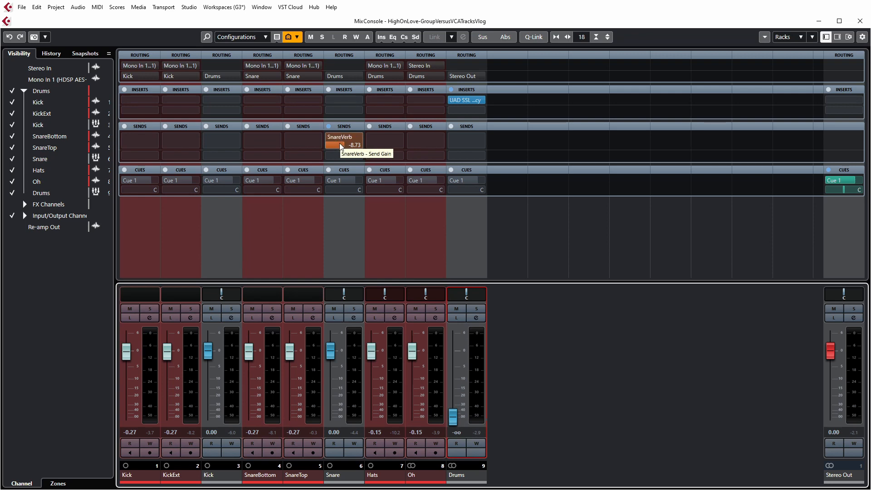
mouse_move(453, 417)
mouse_down()
mouse_move(456, 356)
mouse_move(456, 422)
mouse_up()
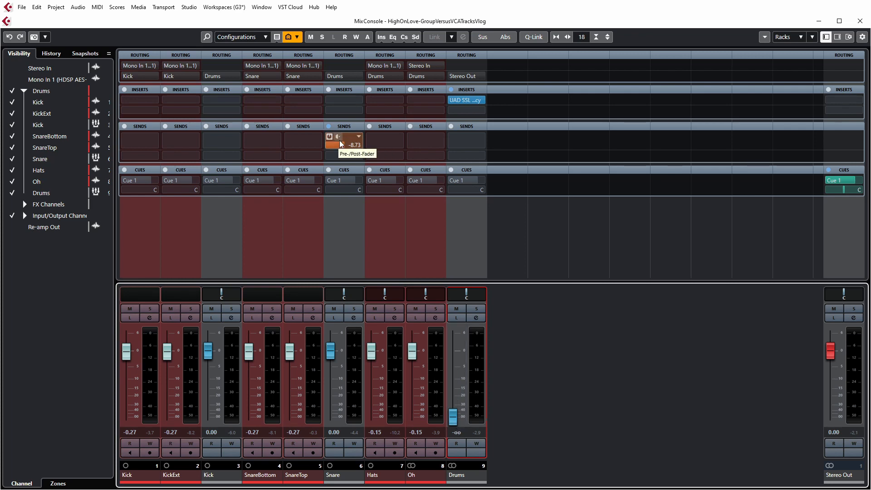
Try the Snare and Drums group faders against the SnareVerb send and reset the Drums group fader to 0.00
mouse_move(331, 354)
mouse_down()
mouse_move(332, 385)
mouse_move(332, 362)
mouse_up()
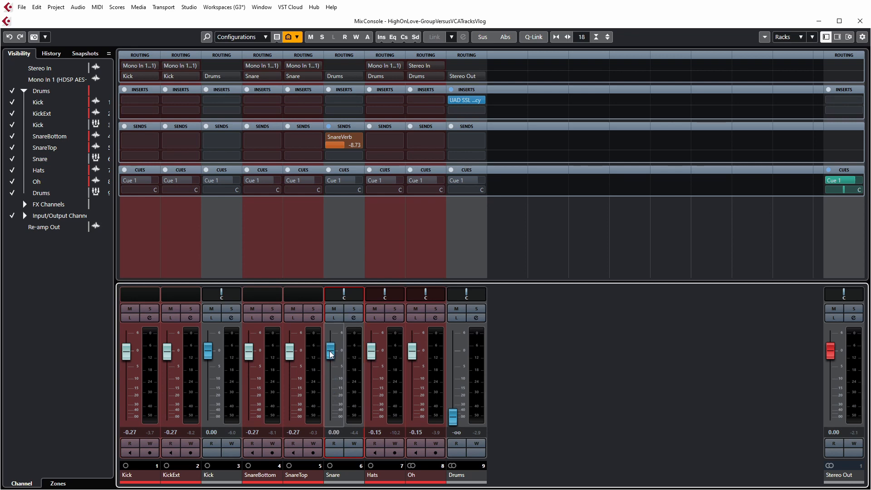
drag(455, 418, 454, 352)
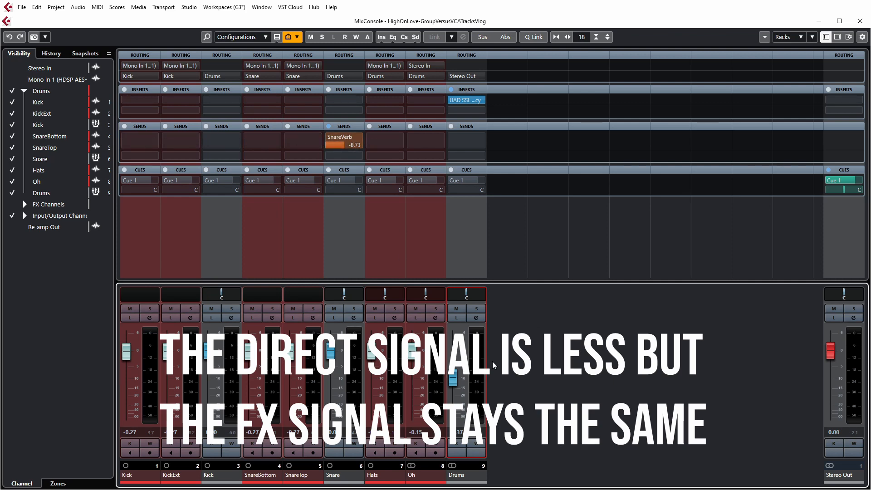
ctrl+click(454, 379)
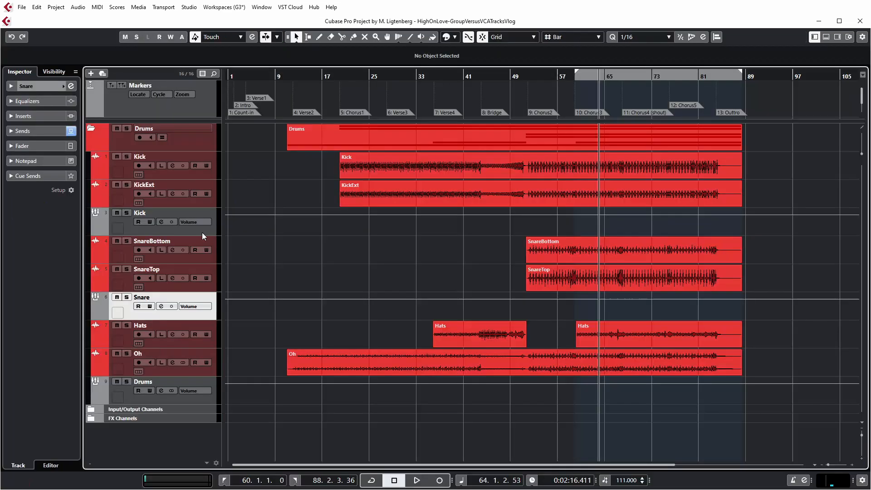
Add a VCA fader to the Kick group, Snare group, Hats and Oh channels
click(201, 230)
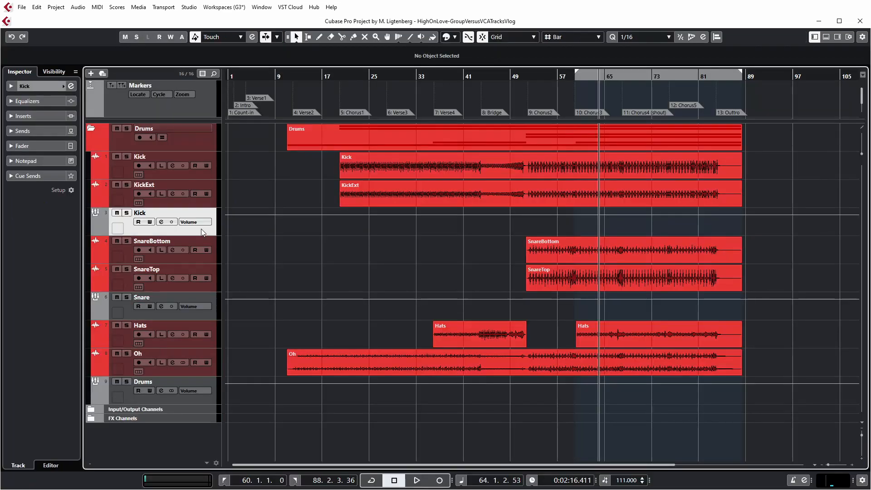
ctrl+click(201, 314)
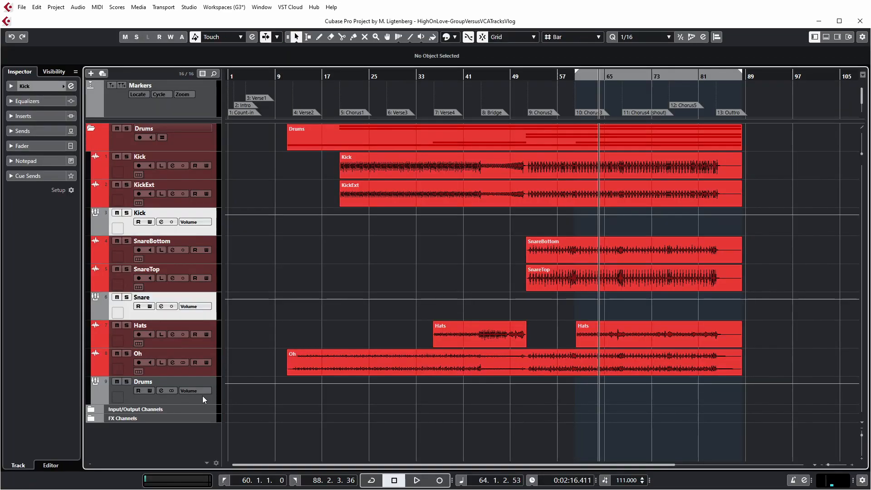
ctrl+click(208, 344)
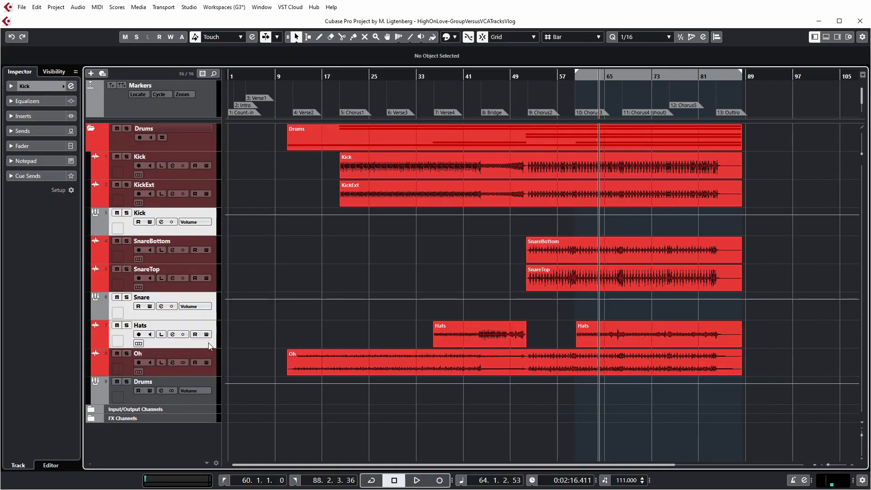
ctrl+click(207, 373)
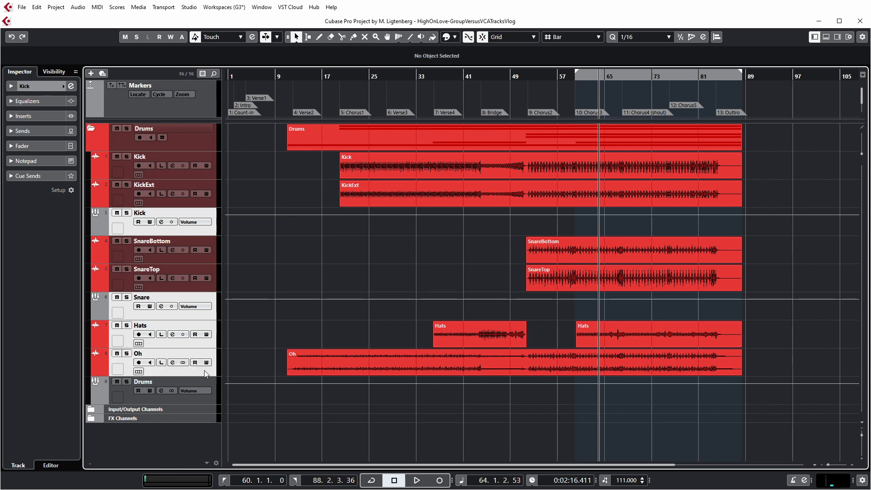
right_click(201, 346)
mouse_move(220, 350)
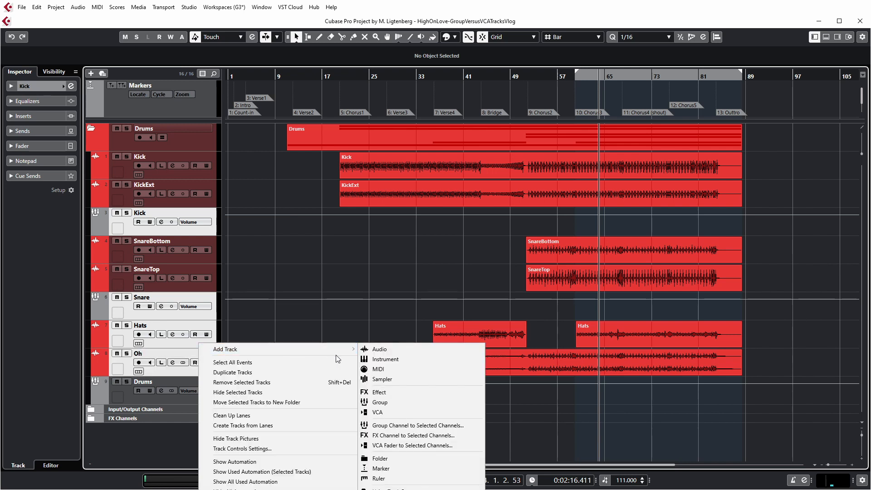
click(433, 447)
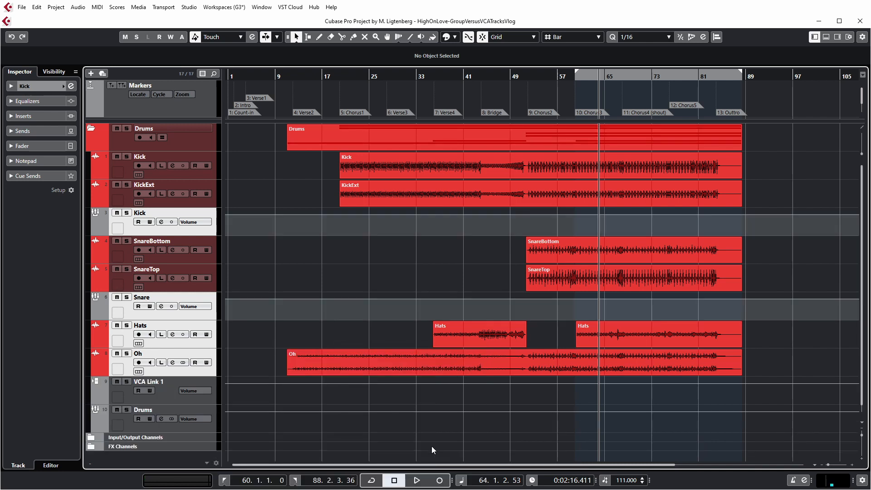
Rename the new VCA track as DrumsVCA and reorder the tracks so it sits directly below the Drums group
double_click(158, 383)
text(Drums)
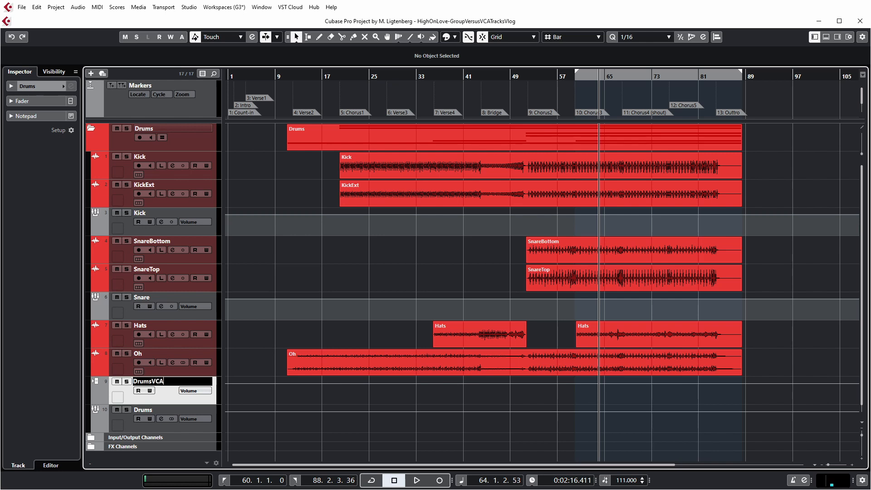
text(VCA)
key(Return)
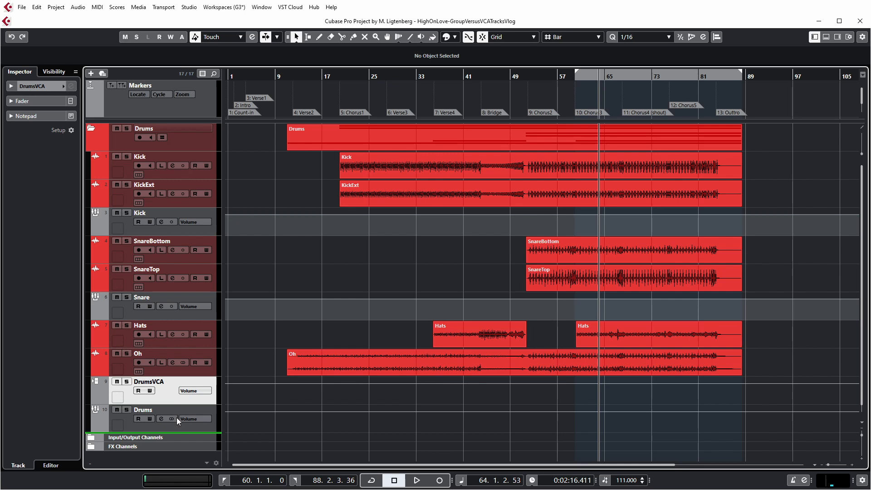
drag(176, 418, 237, 388)
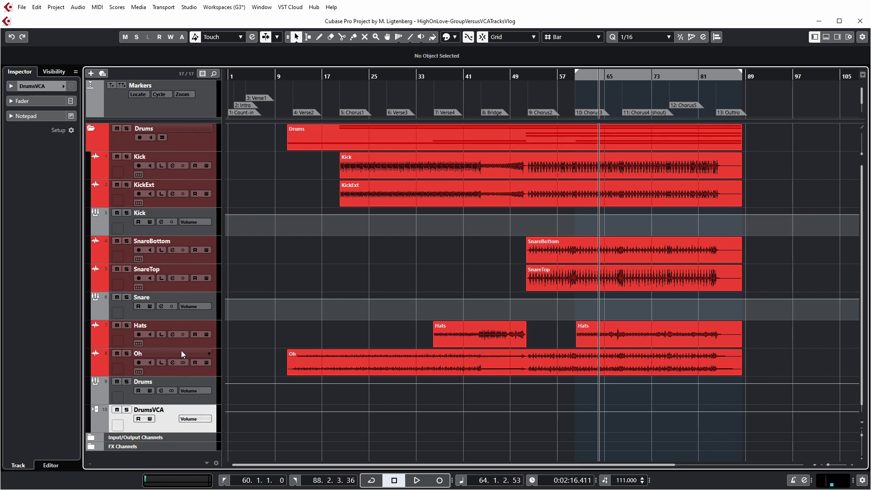
Rename the VCA's link group as DrumsVCA in the mixer's link group settings
key(F3)
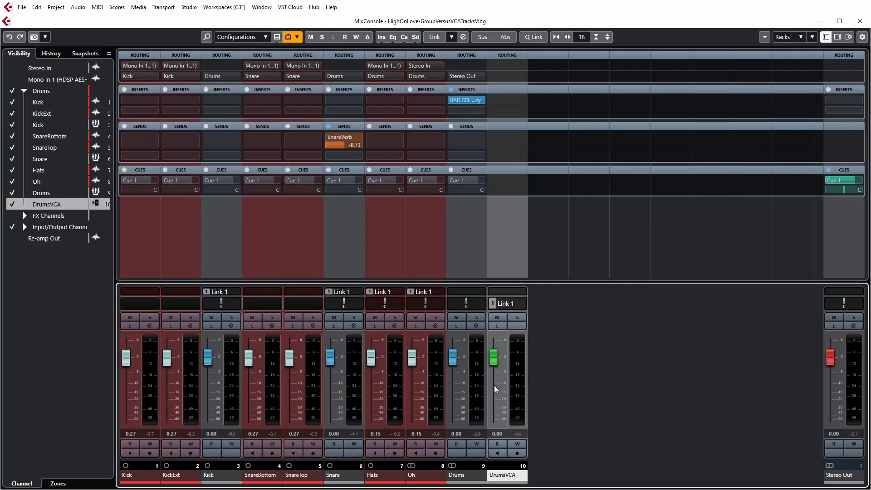
right_click(523, 304)
click(546, 324)
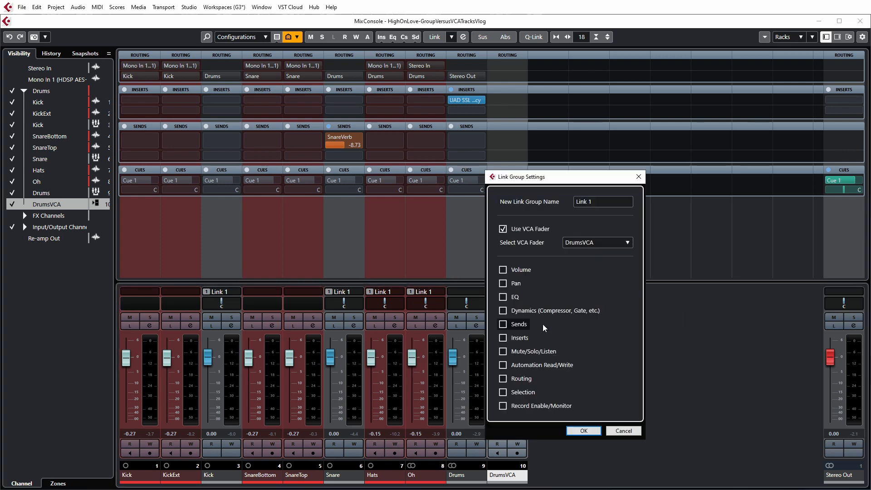
click(583, 199)
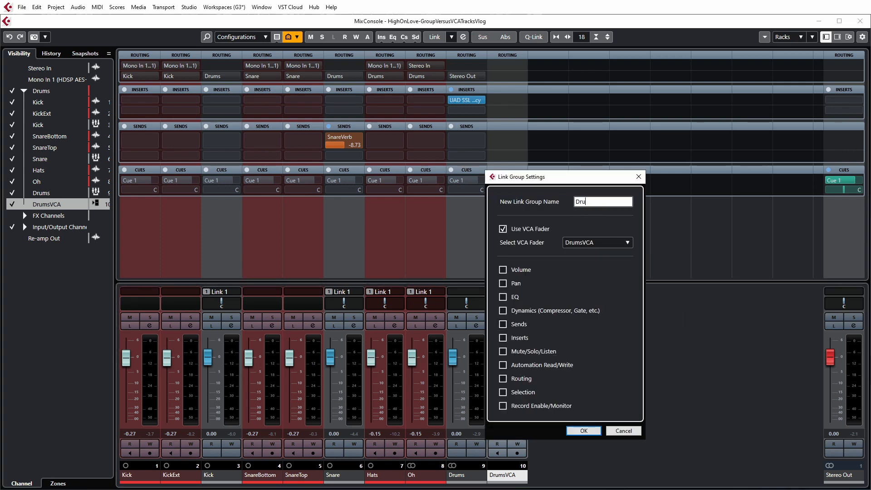
text(DrumsVCA)
key(Return)
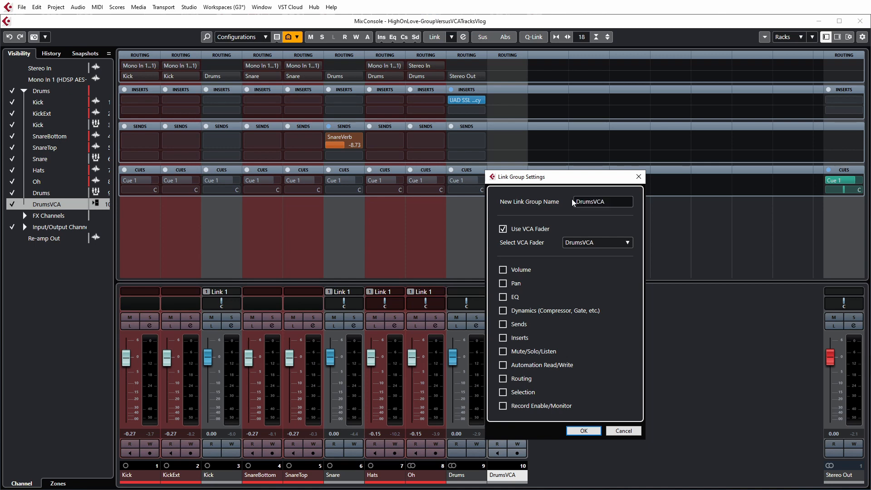
click(584, 431)
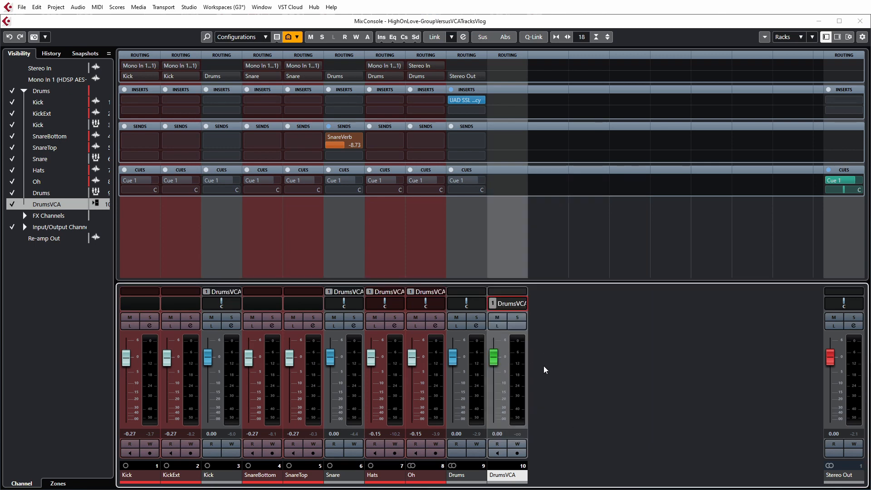
Play the drums and move the DrumsVCA fader down and back, including to -0.63, to examine how the linked channels follow
click(495, 361)
mouse_move(496, 361)
mouse_down()
mouse_move(500, 406)
mouse_move(499, 359)
mouse_move(498, 393)
mouse_move(499, 367)
mouse_move(498, 376)
mouse_up()
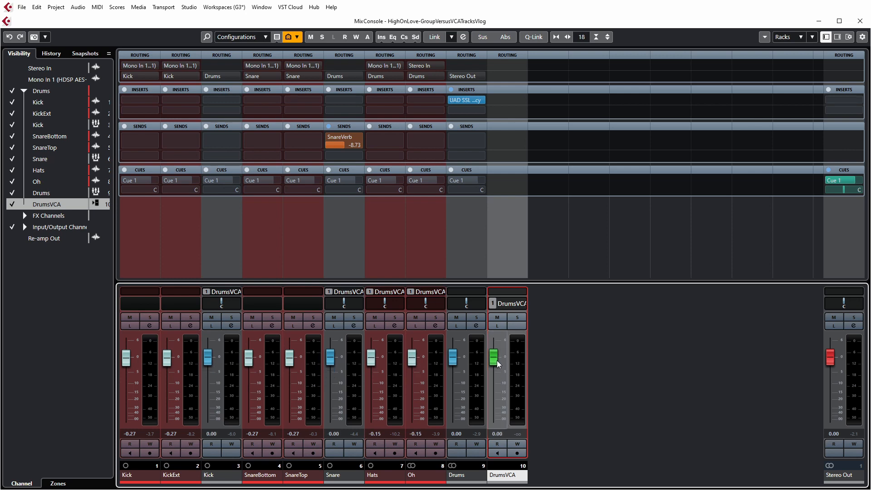
key(space)
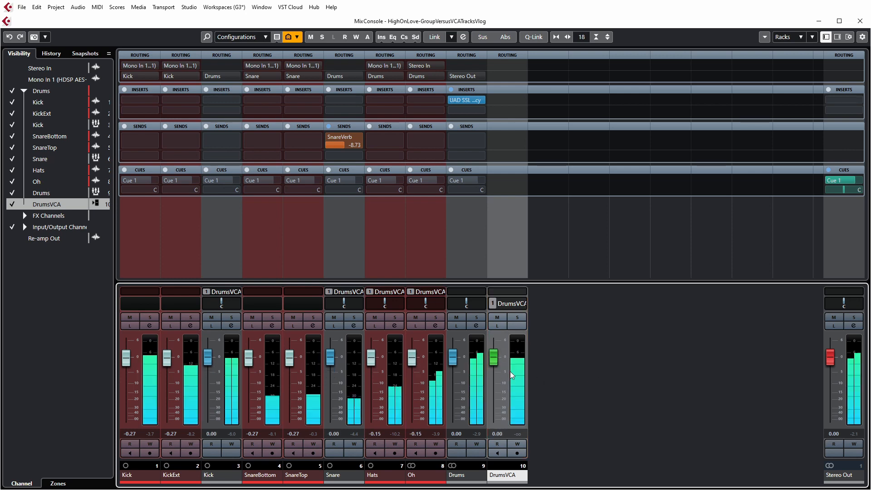
click(494, 362)
mouse_move(495, 362)
mouse_down()
mouse_move(495, 405)
mouse_move(496, 374)
mouse_up()
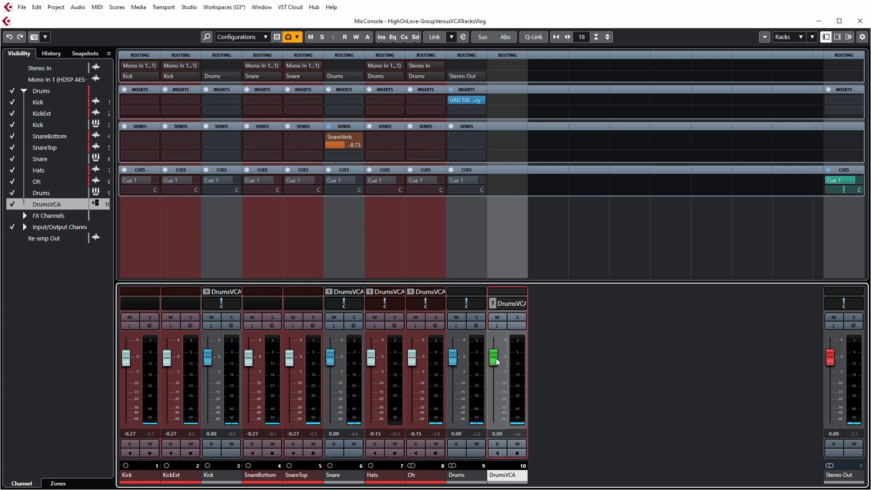
drag(496, 361, 455, 358)
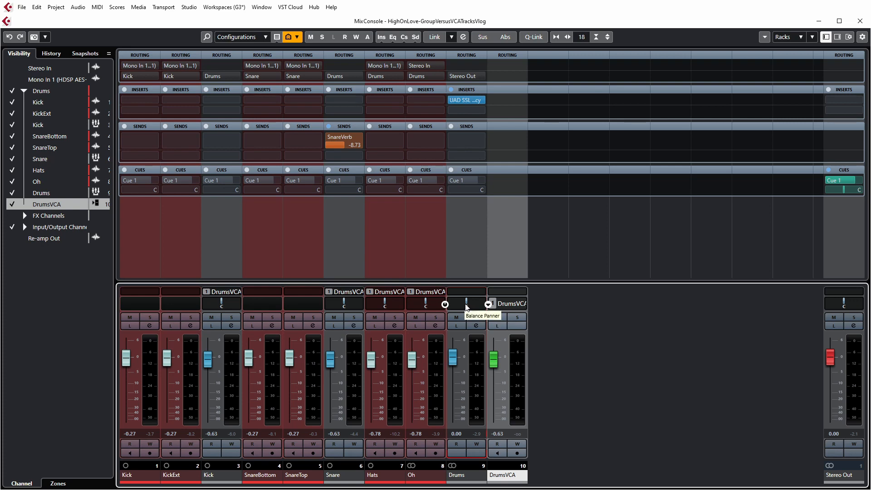
mouse_move(494, 361)
mouse_down()
mouse_move(496, 390)
mouse_move(500, 358)
mouse_up()
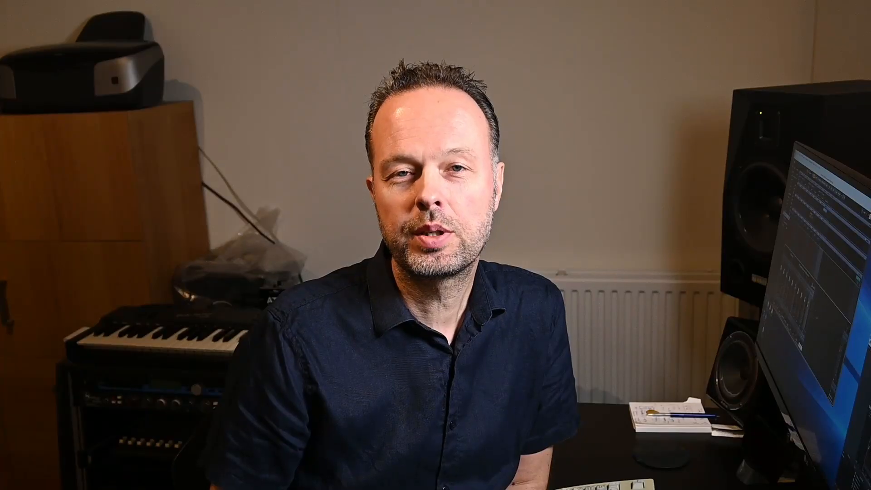